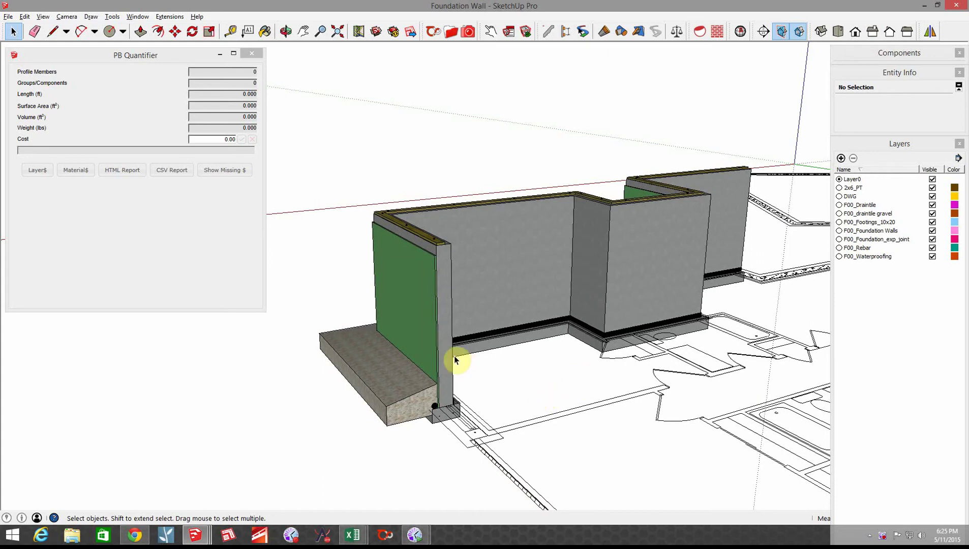
Zoom in on the corner of the foundation wall group.
scroll(454, 359, up, 4)
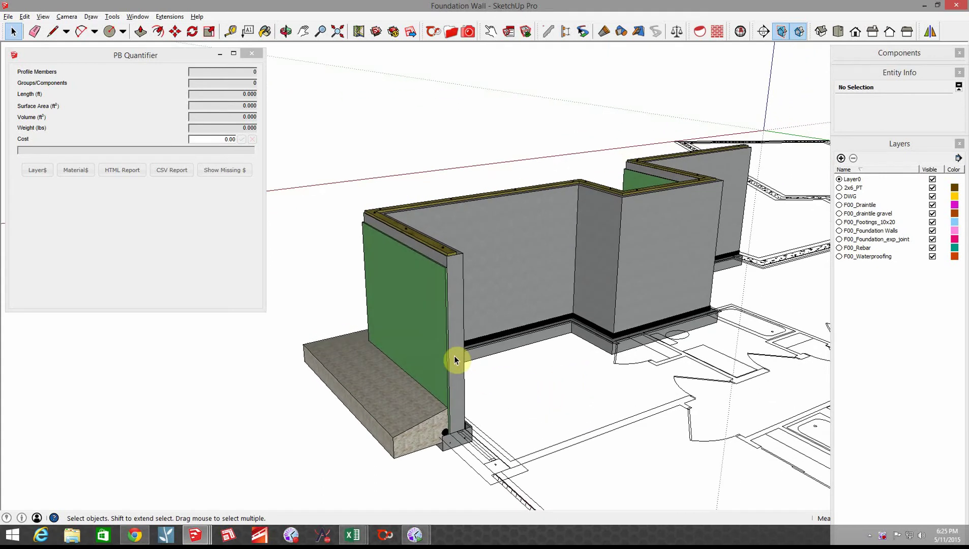
scroll(458, 360, up, 5)
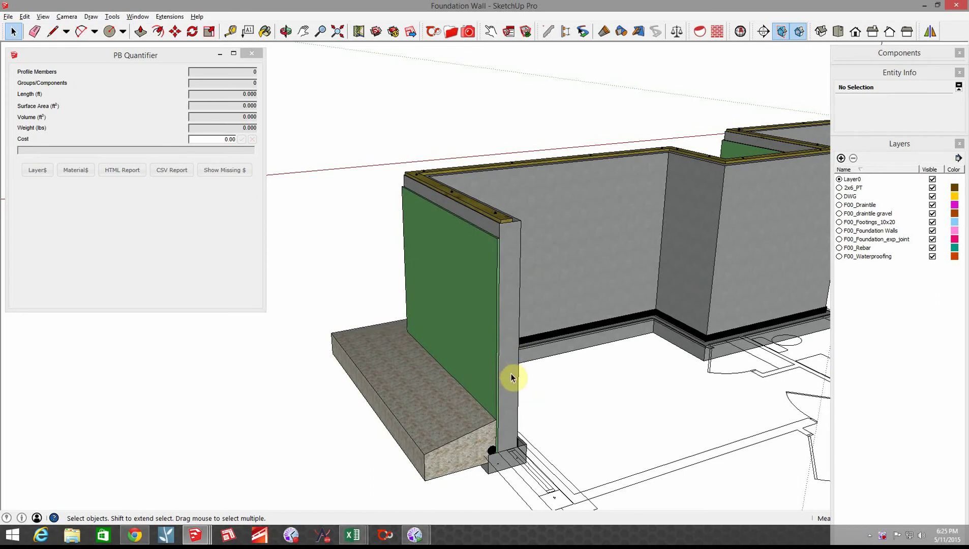
scroll(511, 374, up, 3)
scroll(506, 400, down, 3)
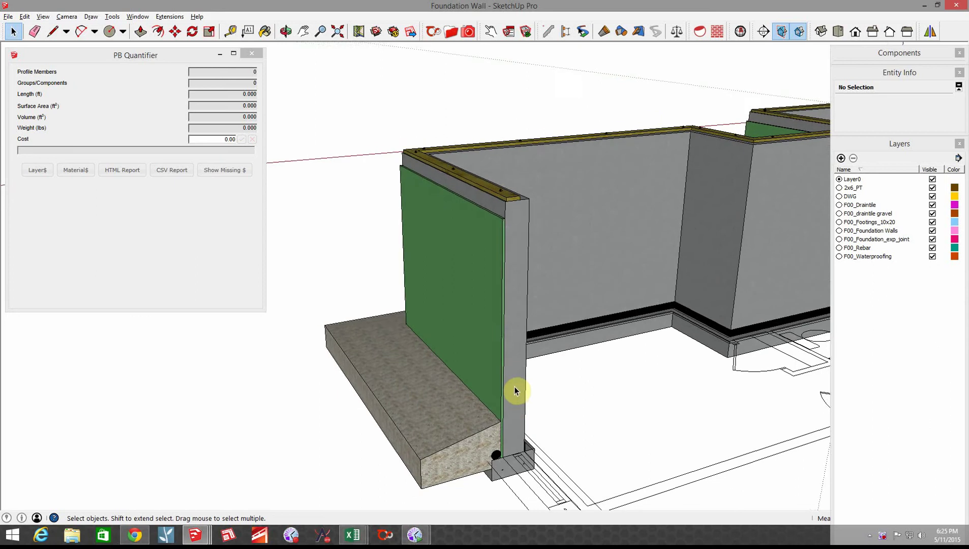
scroll(522, 376, up, 3)
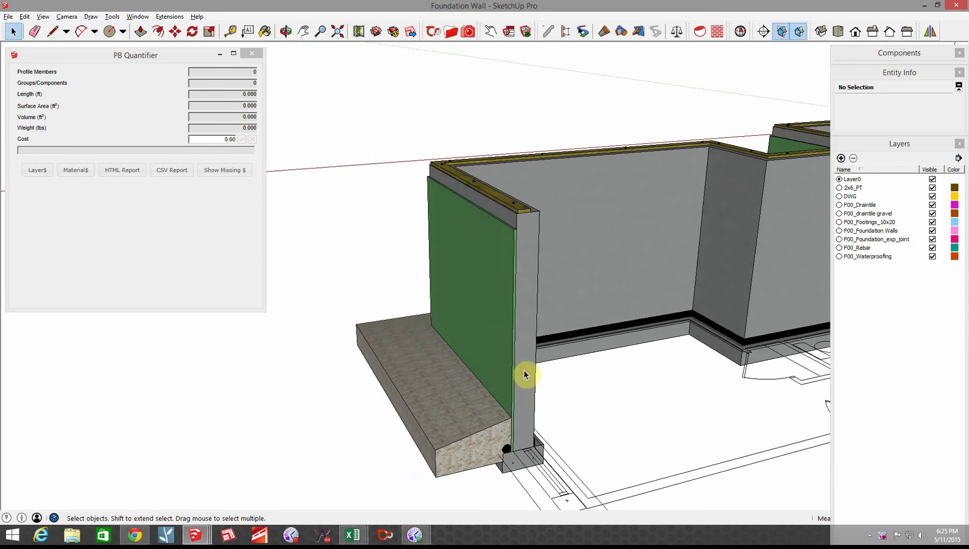
Enter the wall group and select the 10x20_Footing (55.042 ft, 273.819 ft², 75.289 ft³).
click(521, 346)
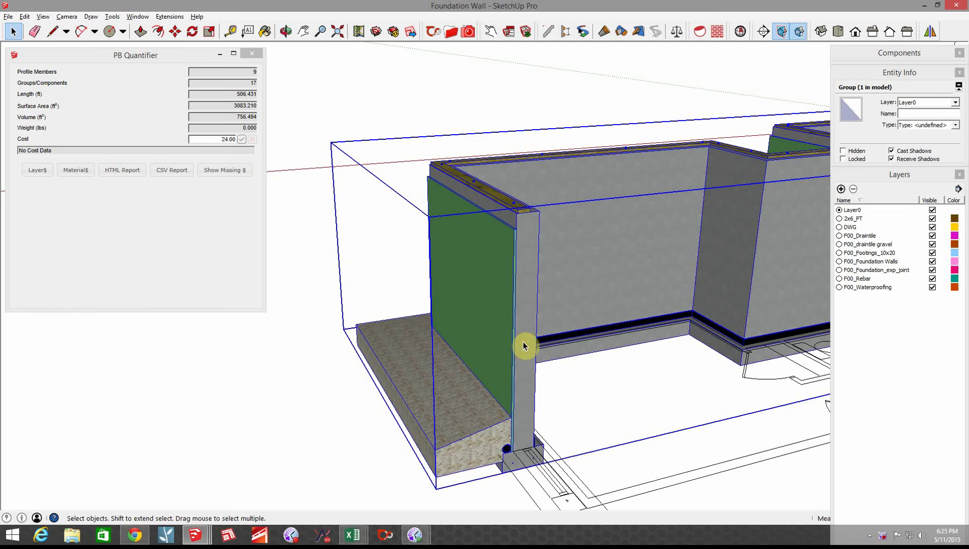
double_click(524, 346)
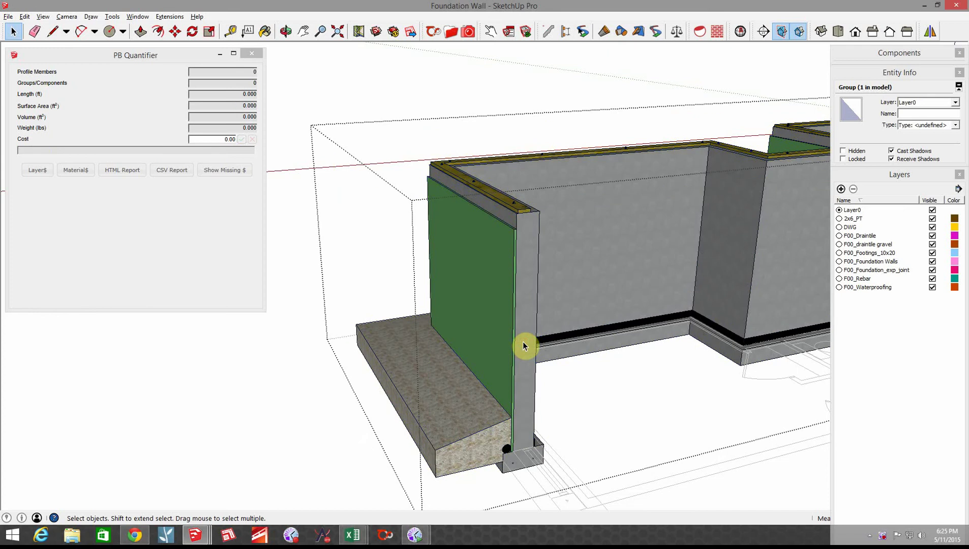
click(516, 466)
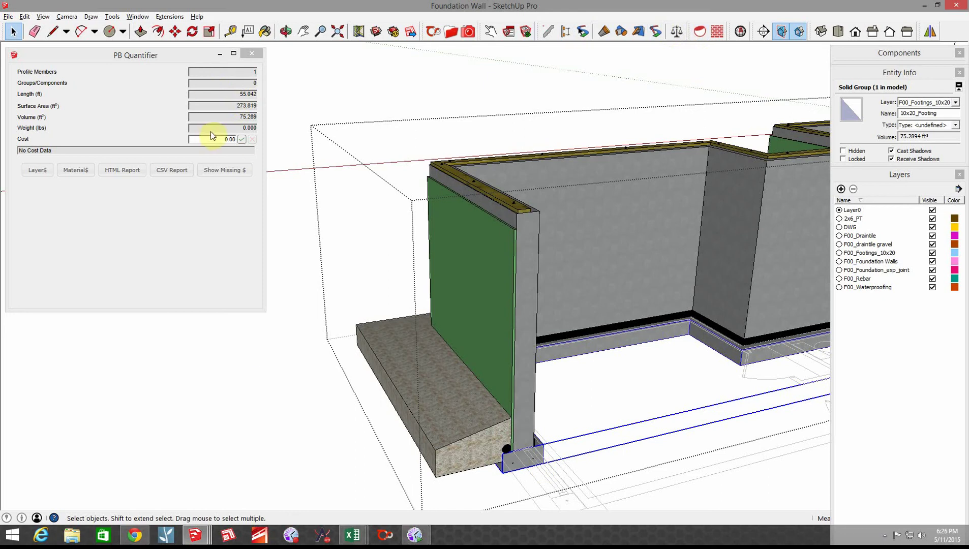
In Layer Data, price the F00_Footings_10x20 layer at 13 per ft.
click(43, 172)
click(113, 103)
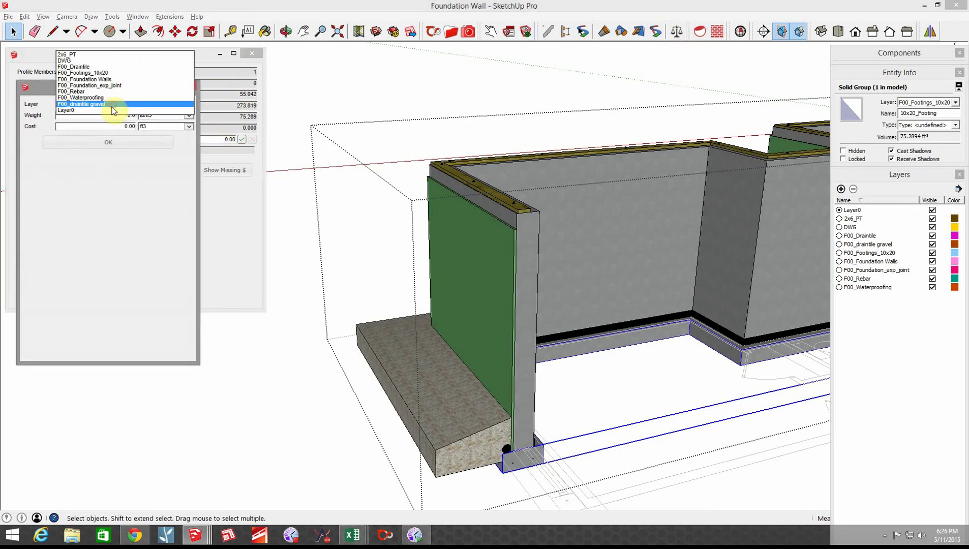
click(88, 73)
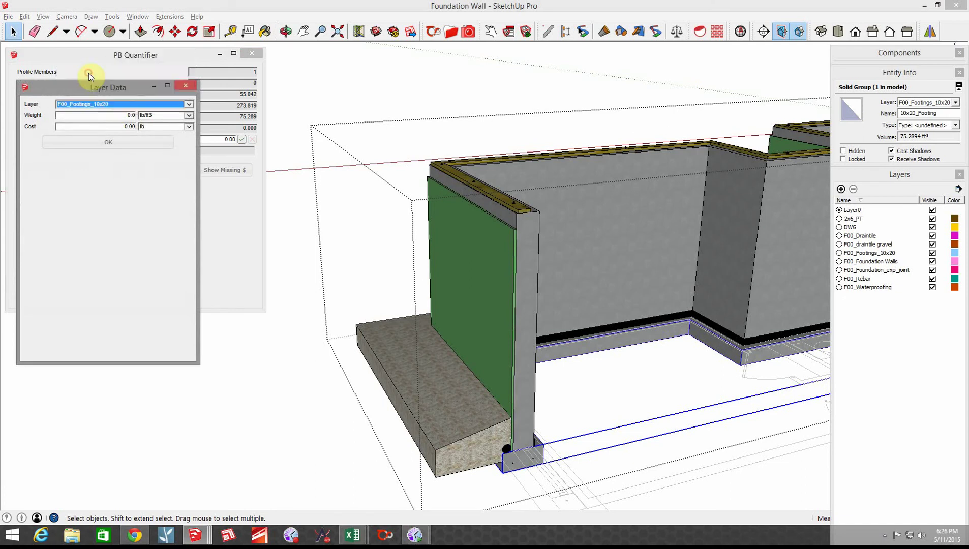
double_click(122, 126)
text(13)
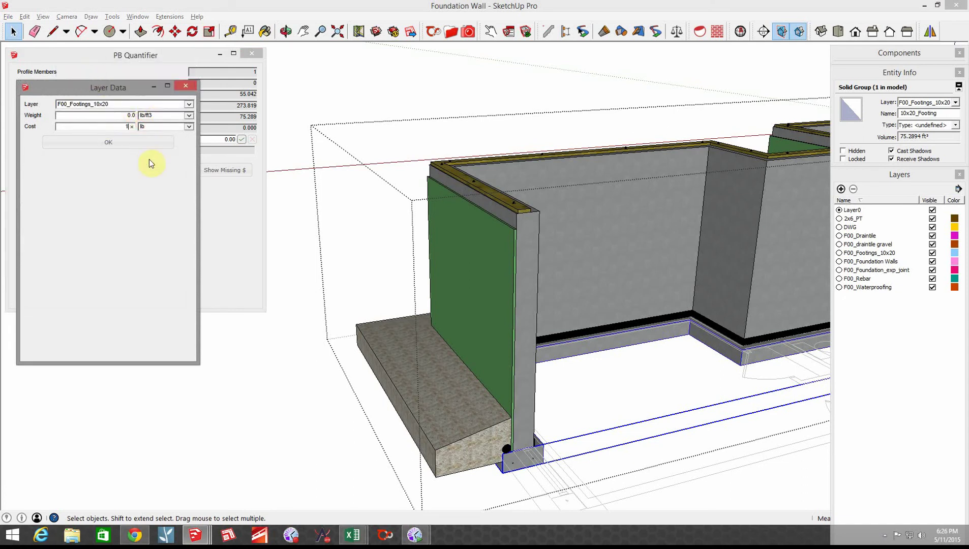
click(189, 126)
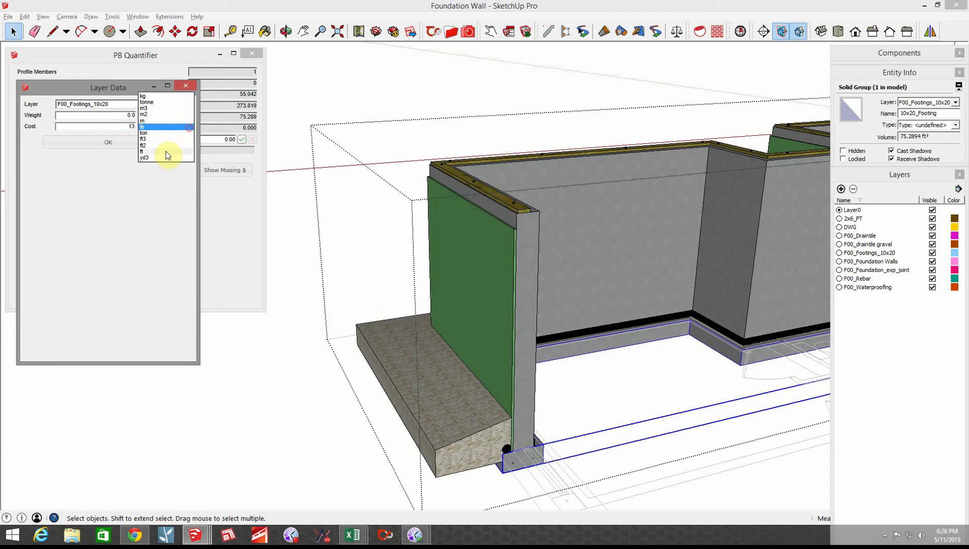
click(152, 153)
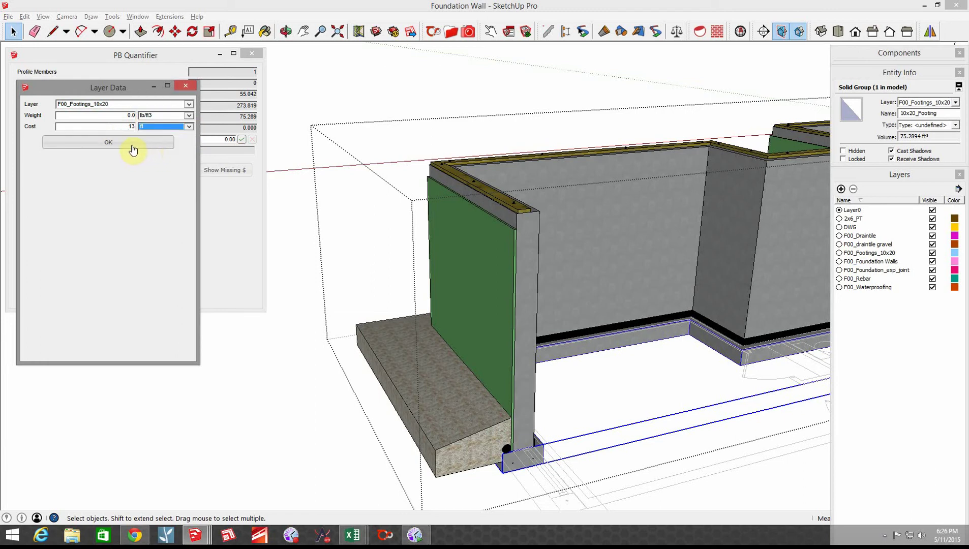
click(129, 146)
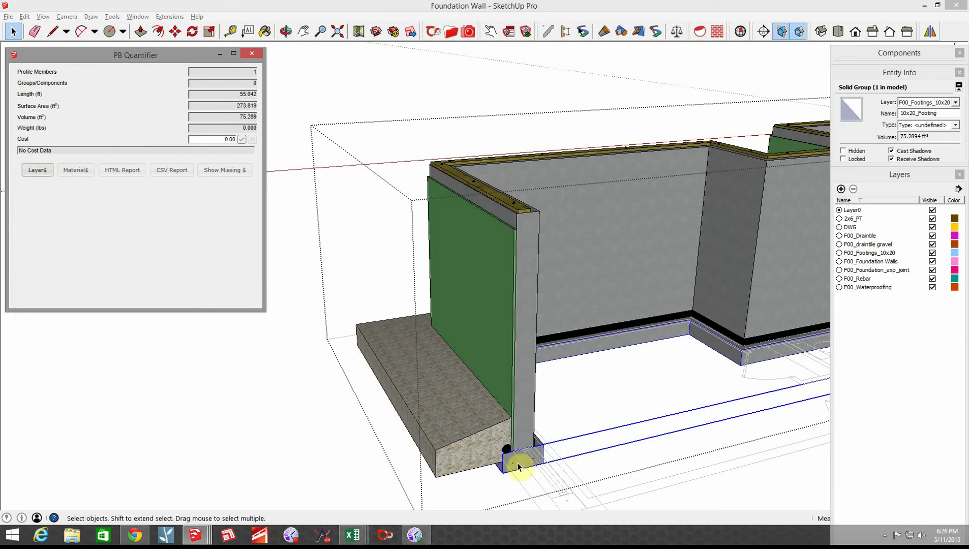
In Layer Data, price the F00_Rebar layer at 0.40 per ft.
click(34, 173)
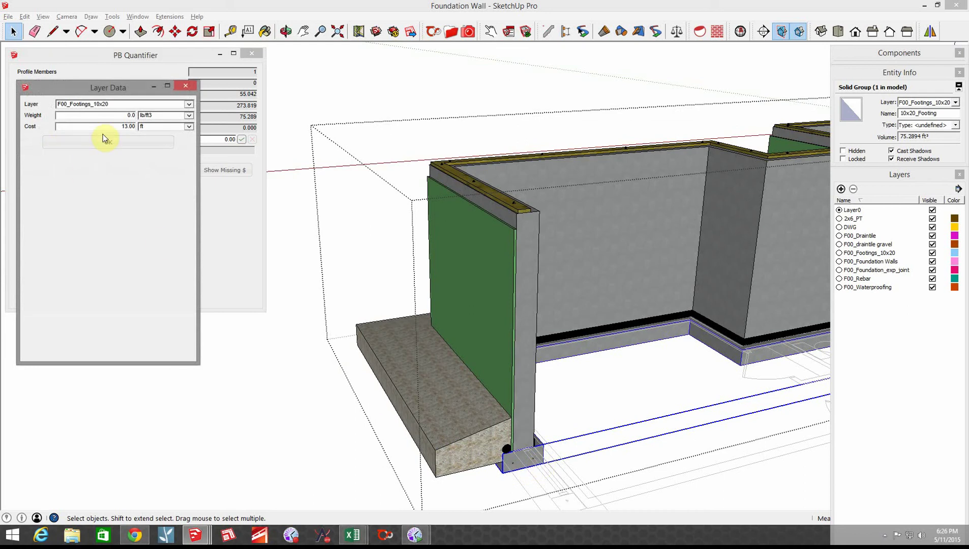
click(120, 104)
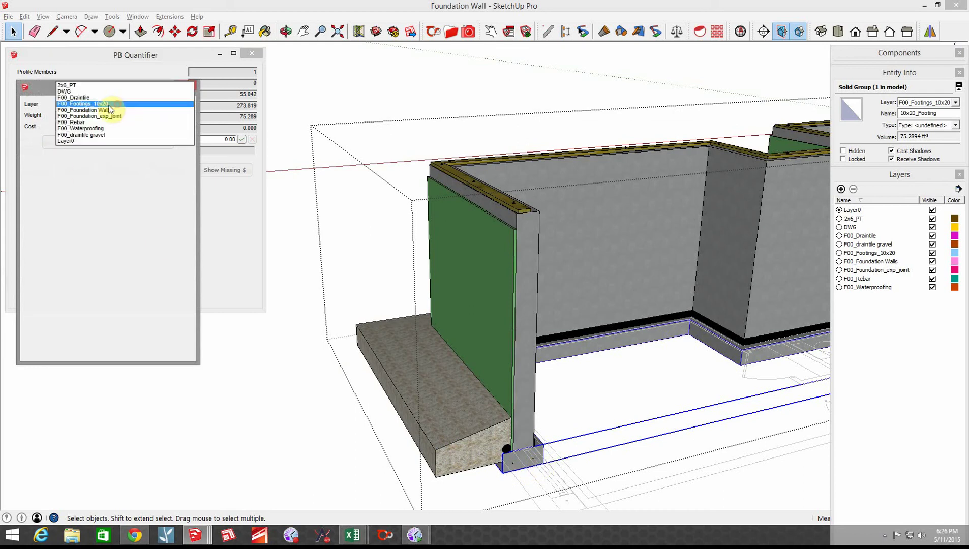
click(77, 122)
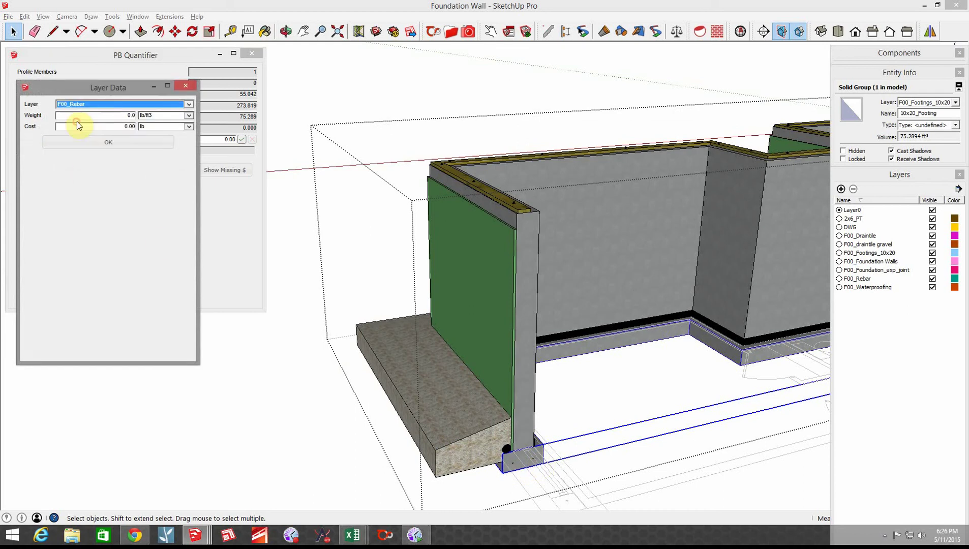
double_click(122, 127)
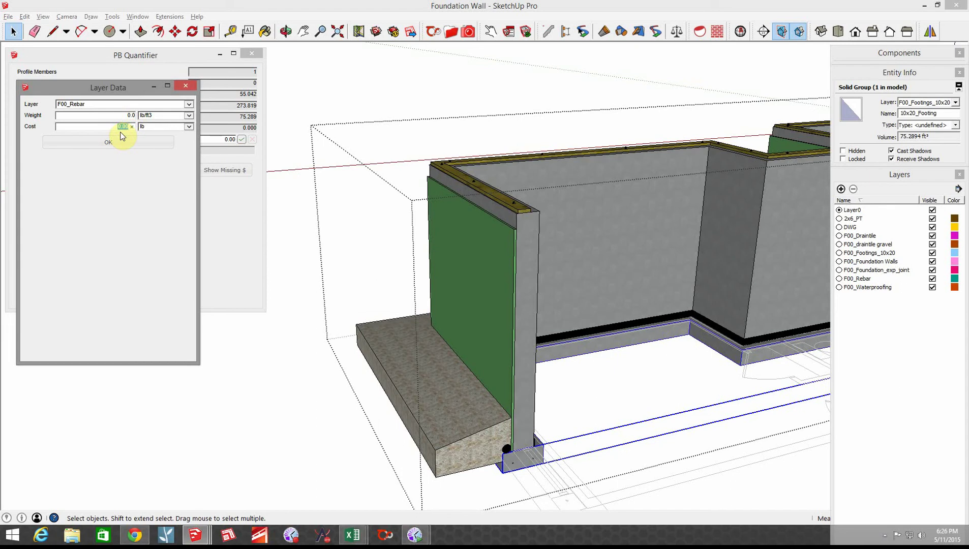
key(BackSpace)
click(189, 127)
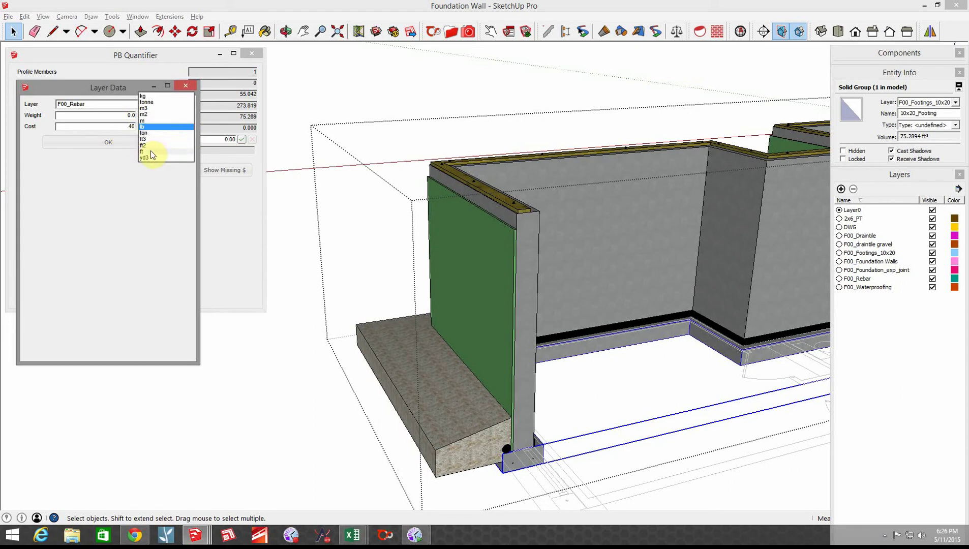
click(151, 150)
click(108, 143)
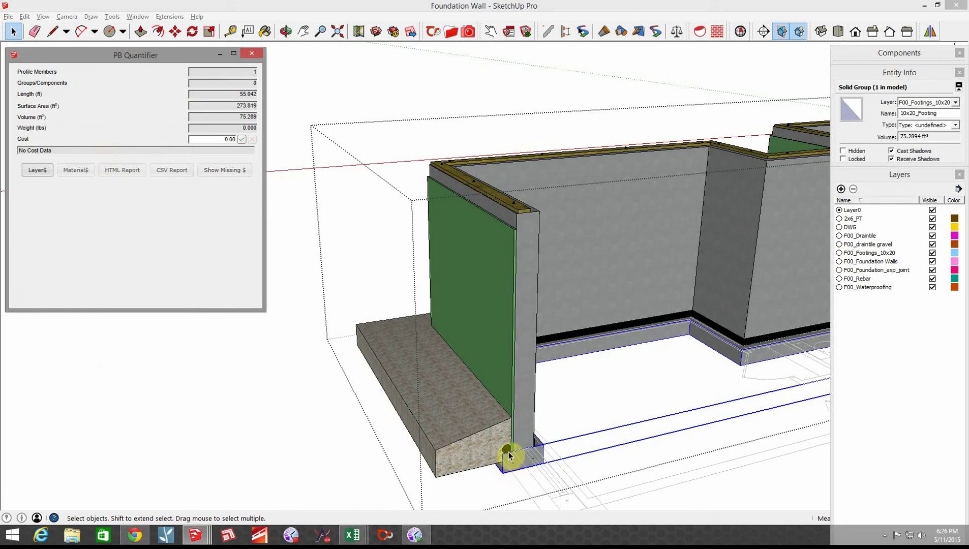
In Layer Data, price the F00_Draintile layer at 0.60 per ft.
click(37, 172)
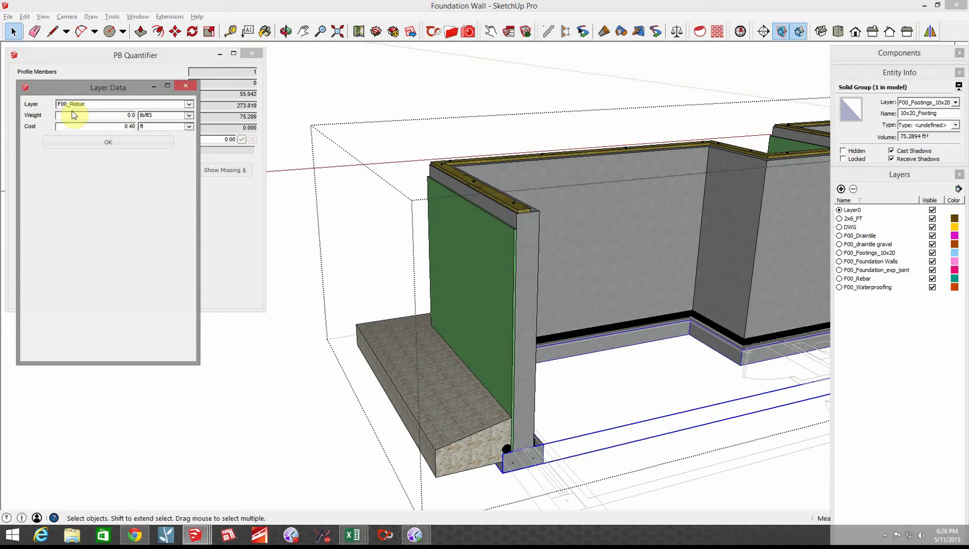
click(74, 107)
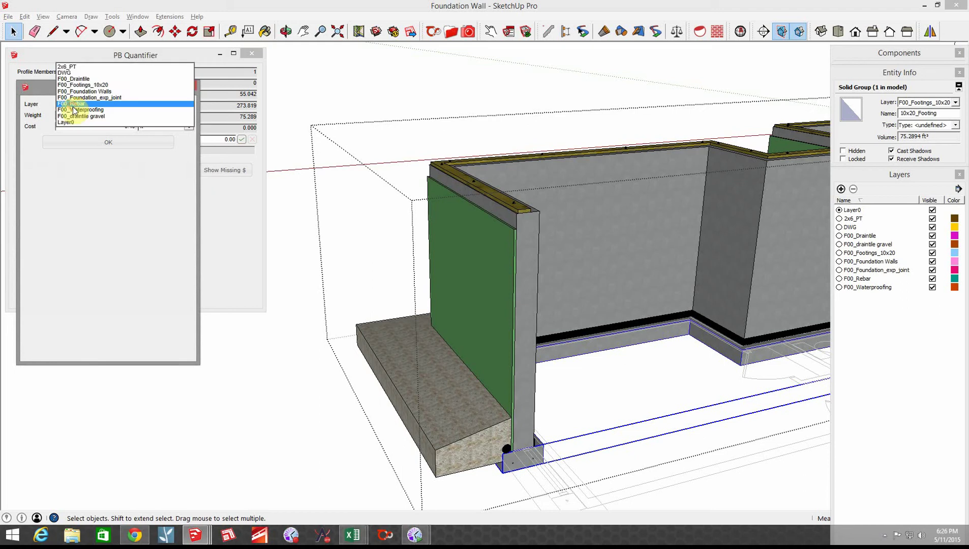
click(74, 79)
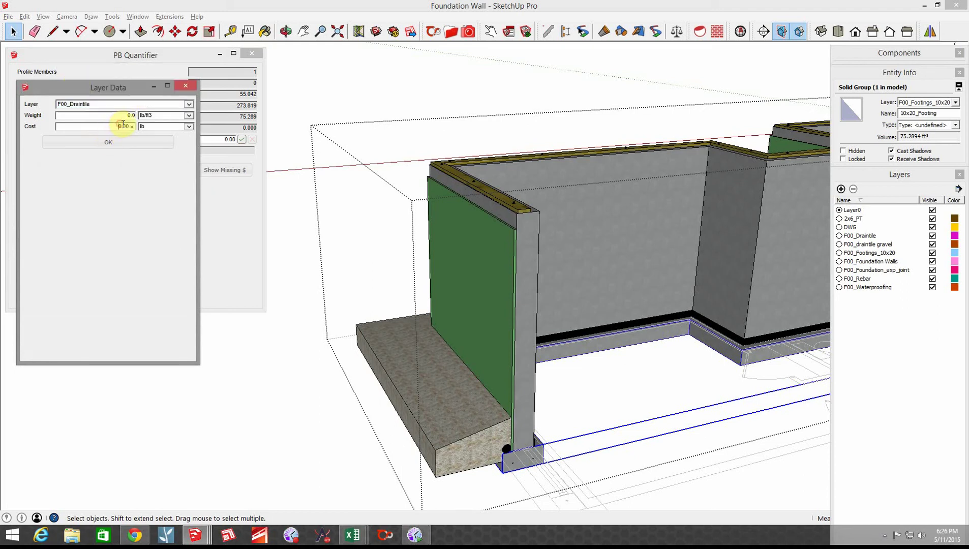
drag(117, 126, 135, 127)
text(.60)
click(196, 126)
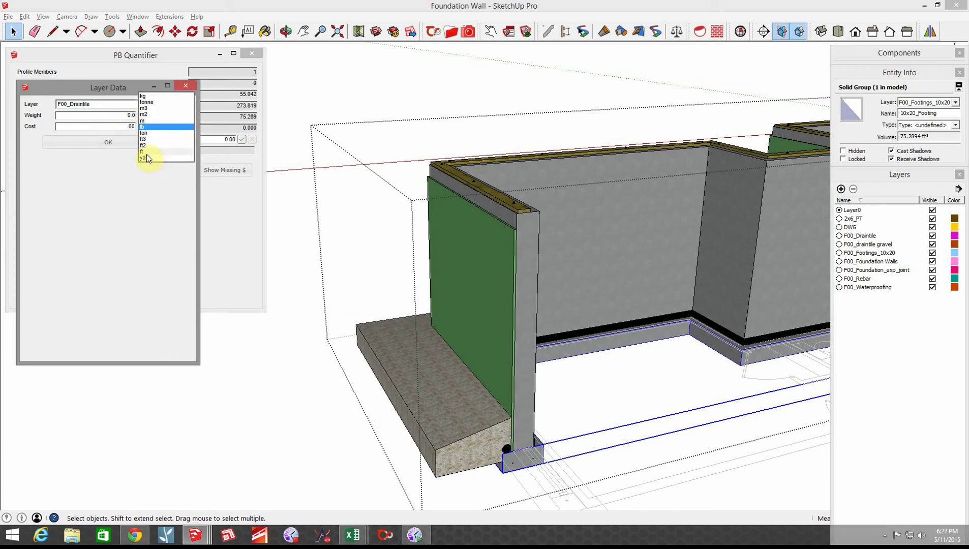
click(146, 154)
click(129, 143)
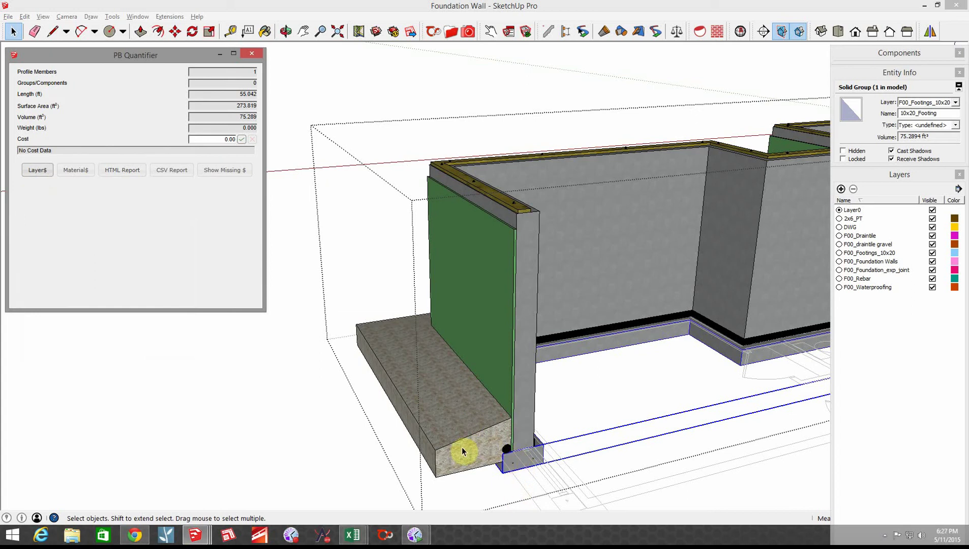
In Layer Data, price the F00_draintile gravel layer at 30 per yd3.
click(37, 170)
click(108, 105)
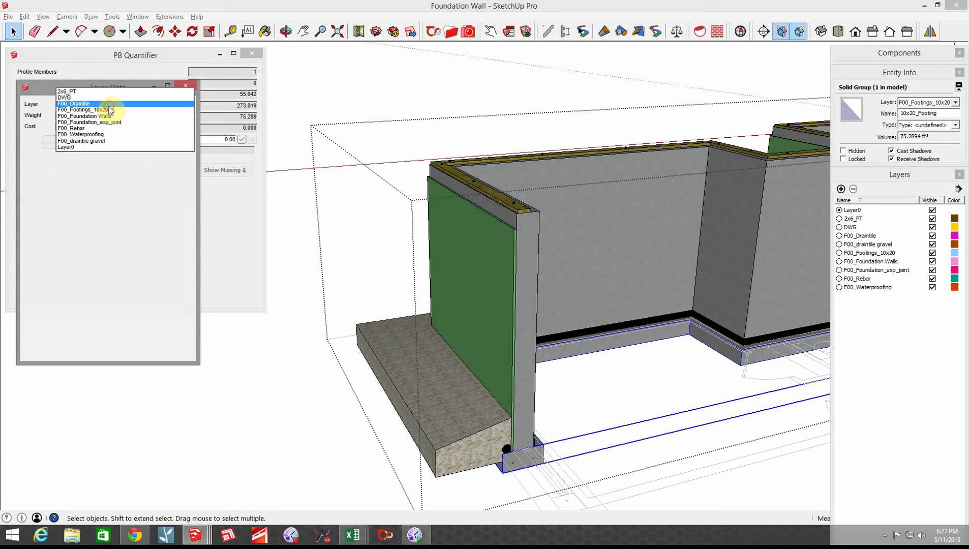
click(102, 141)
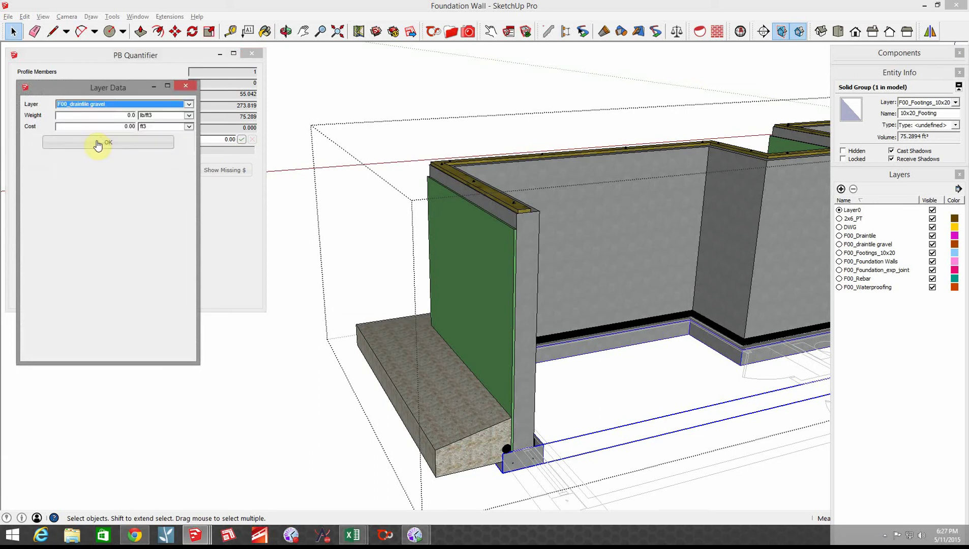
double_click(132, 126)
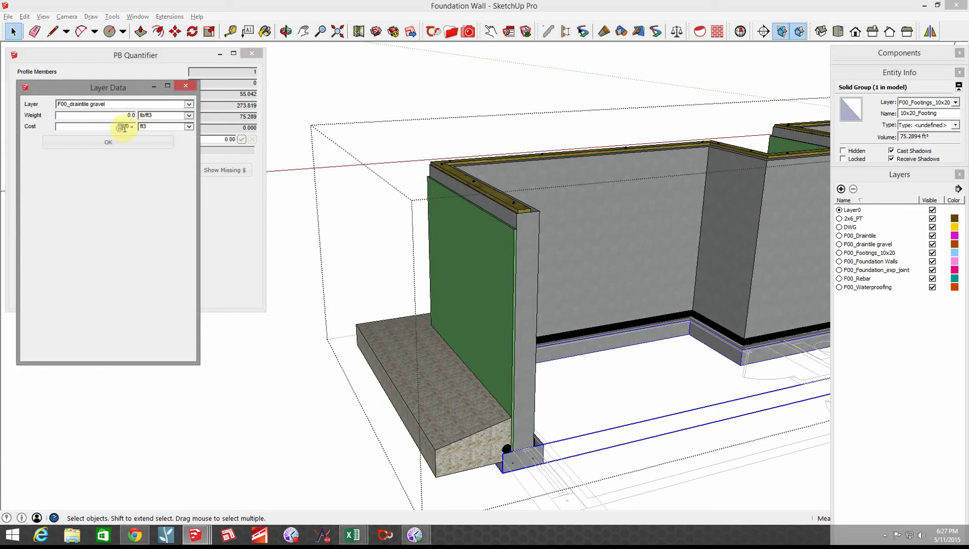
click(189, 127)
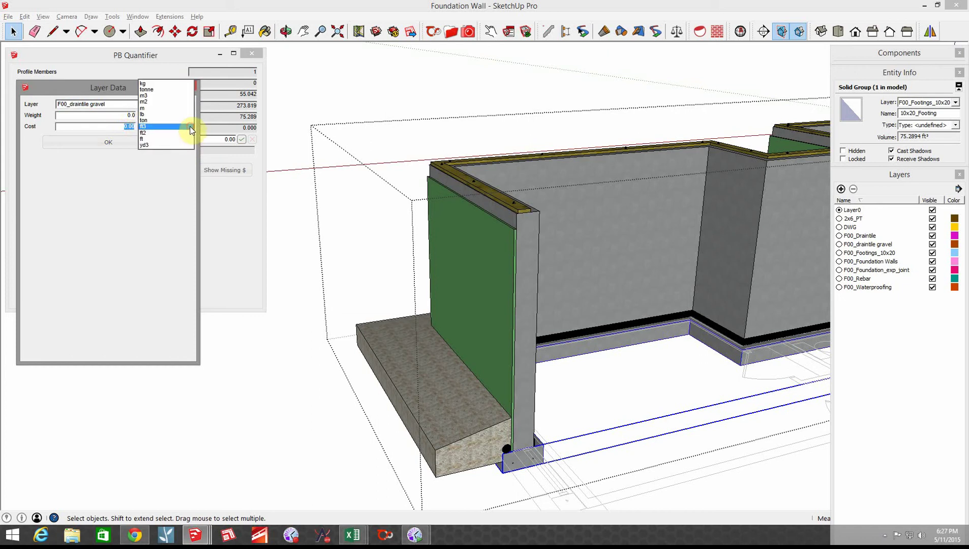
click(148, 145)
drag(105, 125, 139, 126)
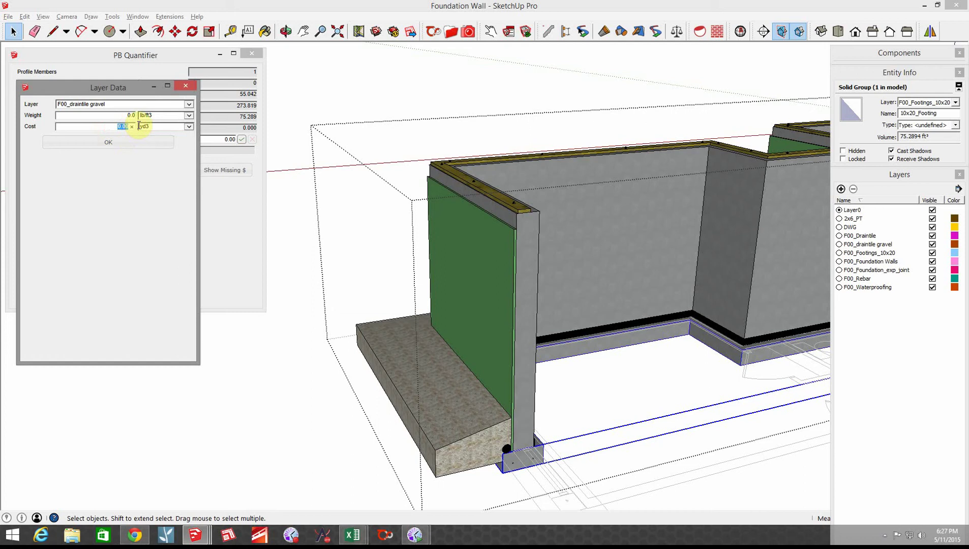
text(30)
click(165, 126)
click(139, 143)
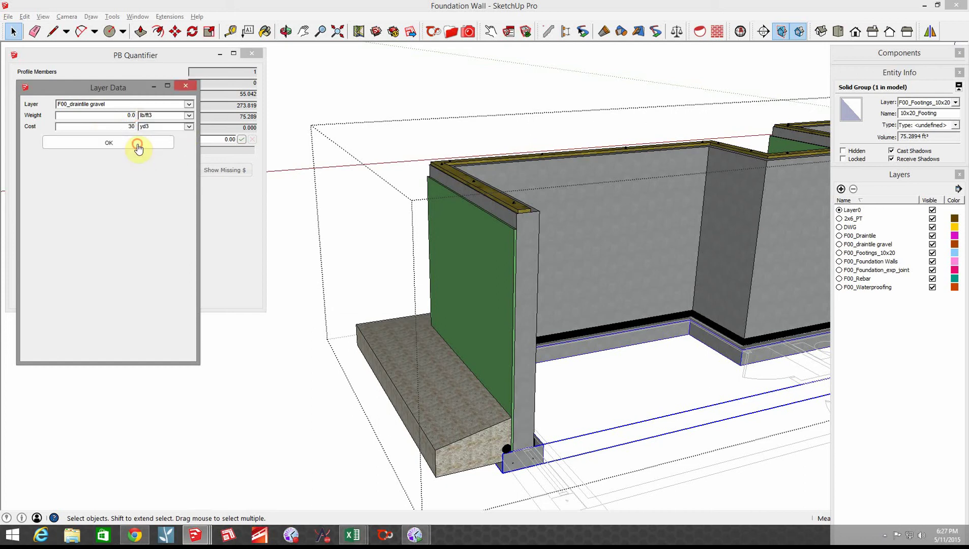
click(138, 144)
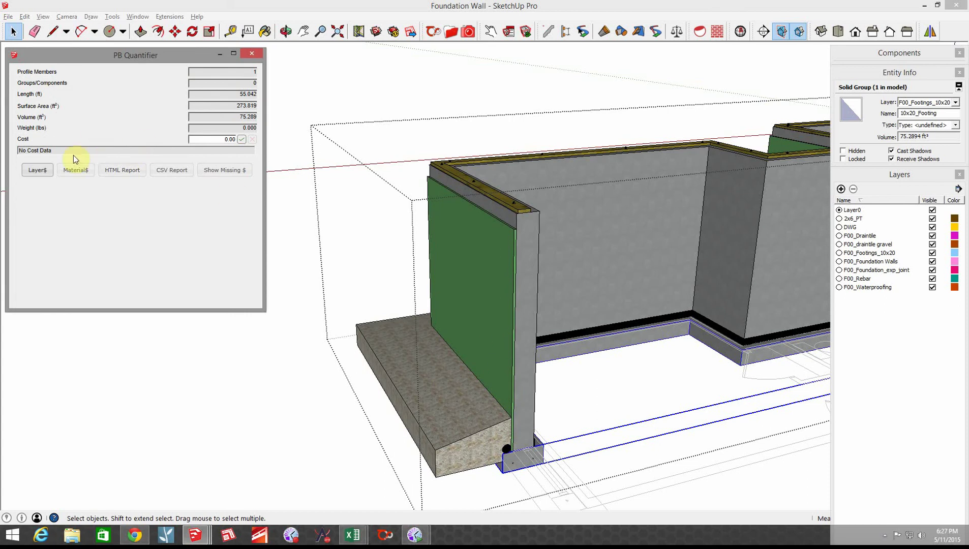
In Layer Data, price the F00_Waterproofing layer at 1.70 per ft².
click(35, 170)
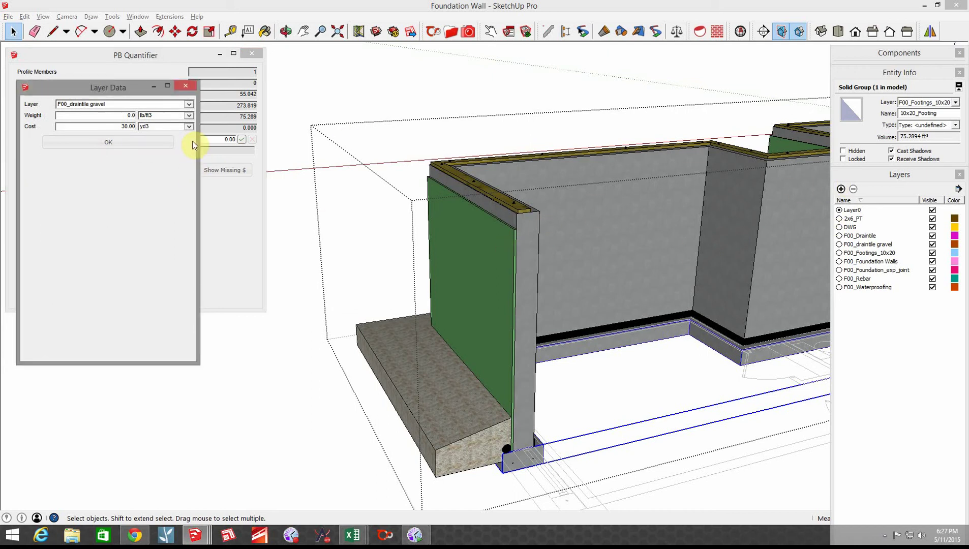
click(125, 107)
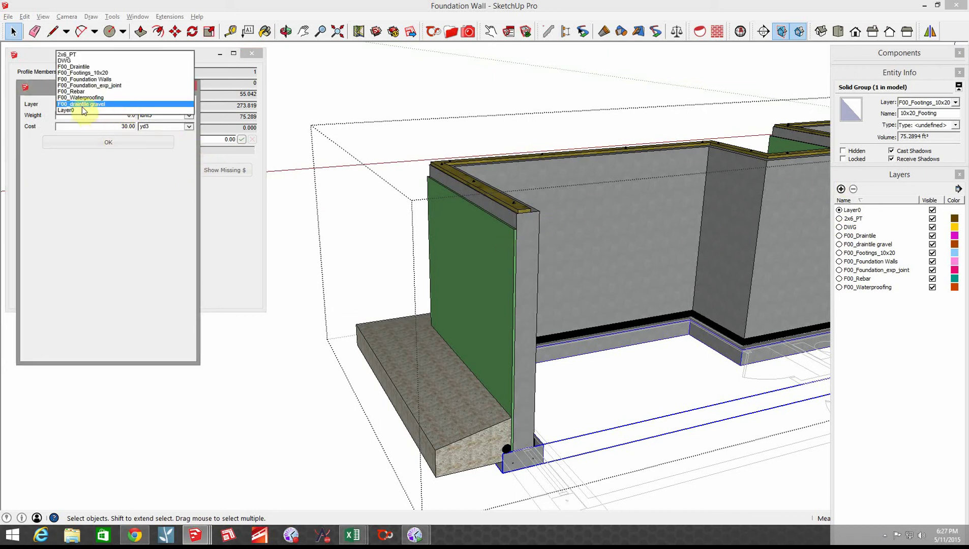
click(83, 99)
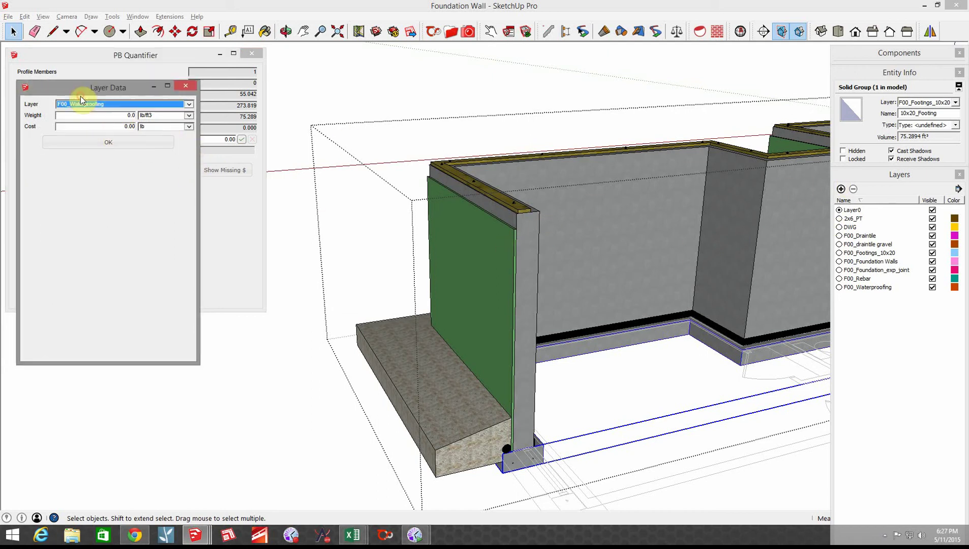
double_click(134, 127)
text(1)
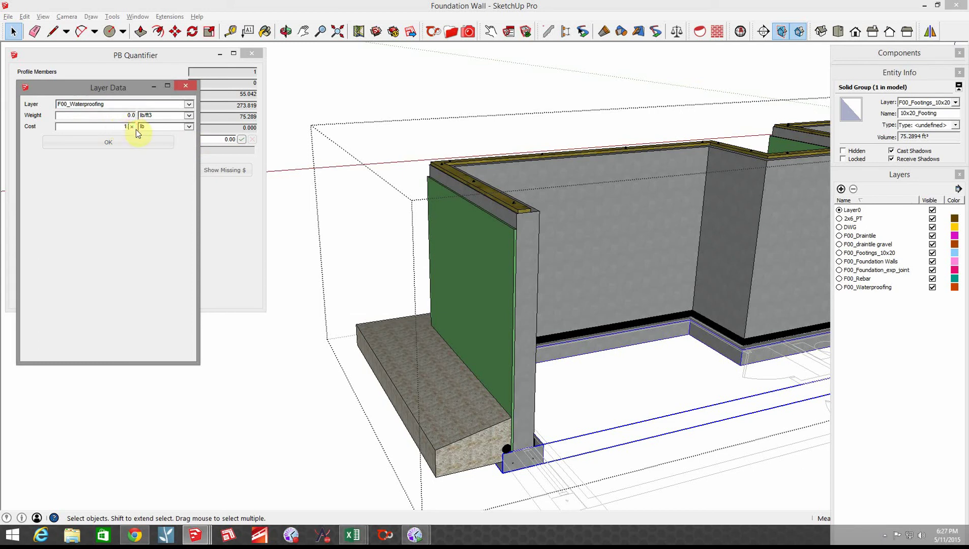
text(.70)
click(190, 128)
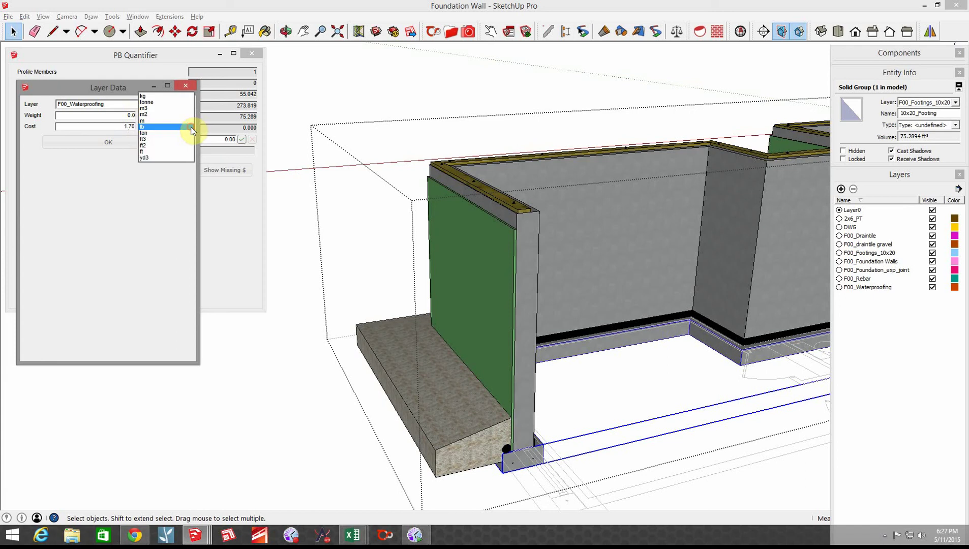
click(158, 146)
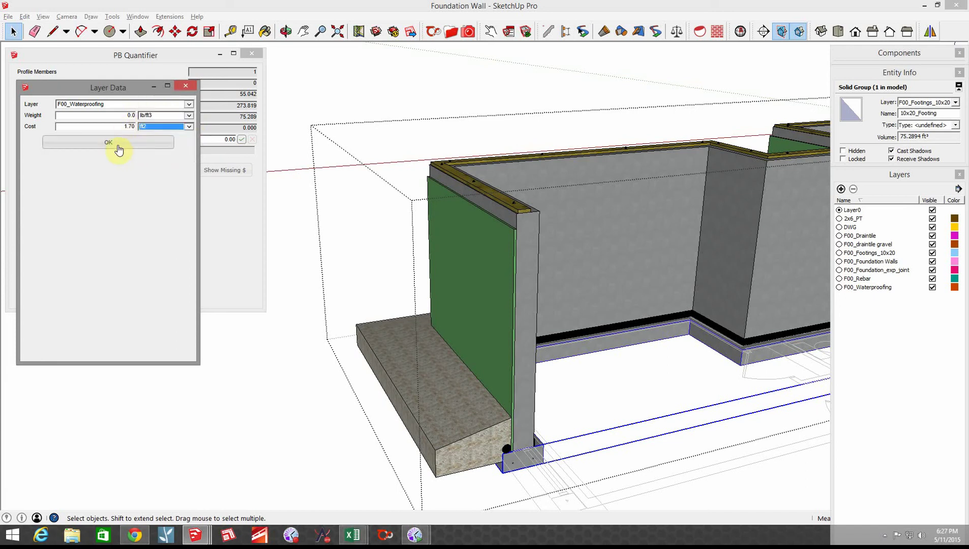
click(119, 148)
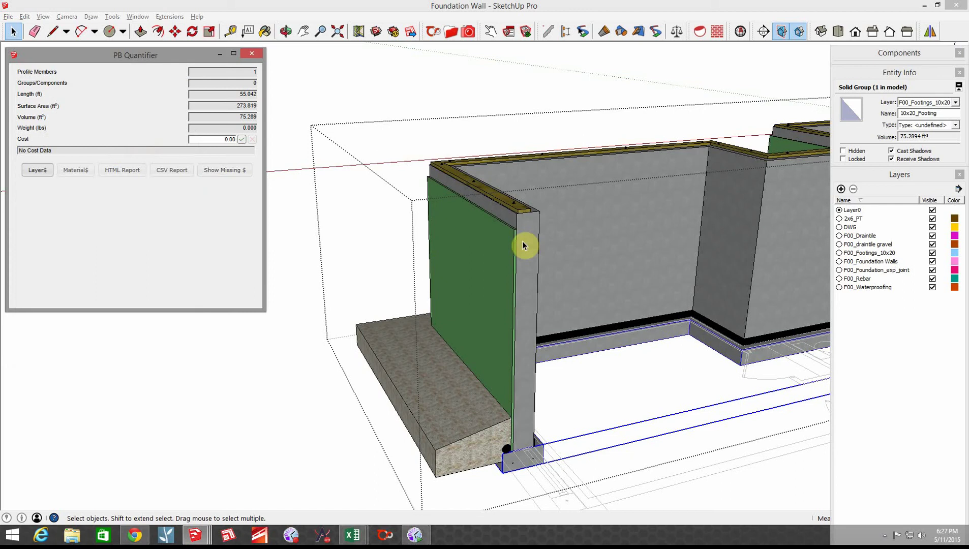
Price the F00_Foundation Walls layer at 56 per ft, then select the 2x6_PT_Sill.
click(42, 170)
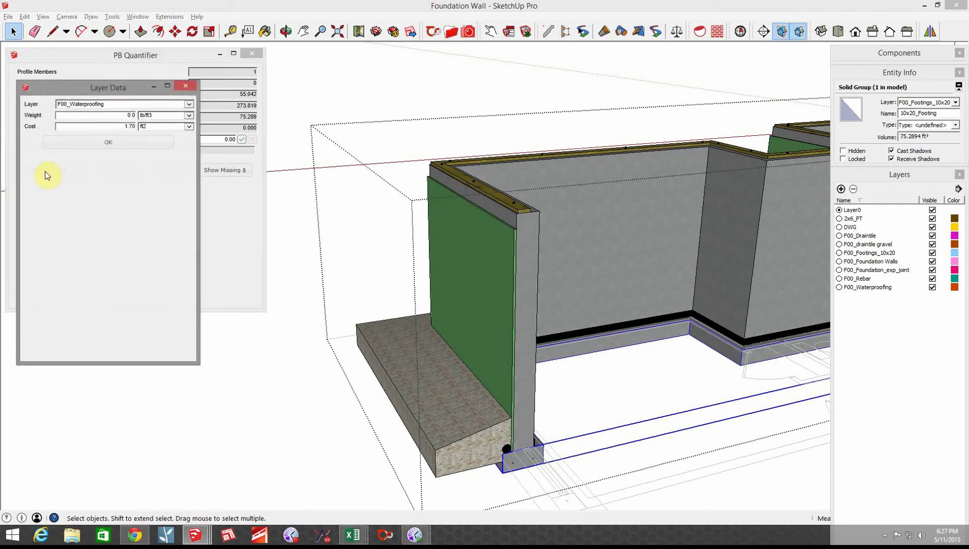
click(87, 104)
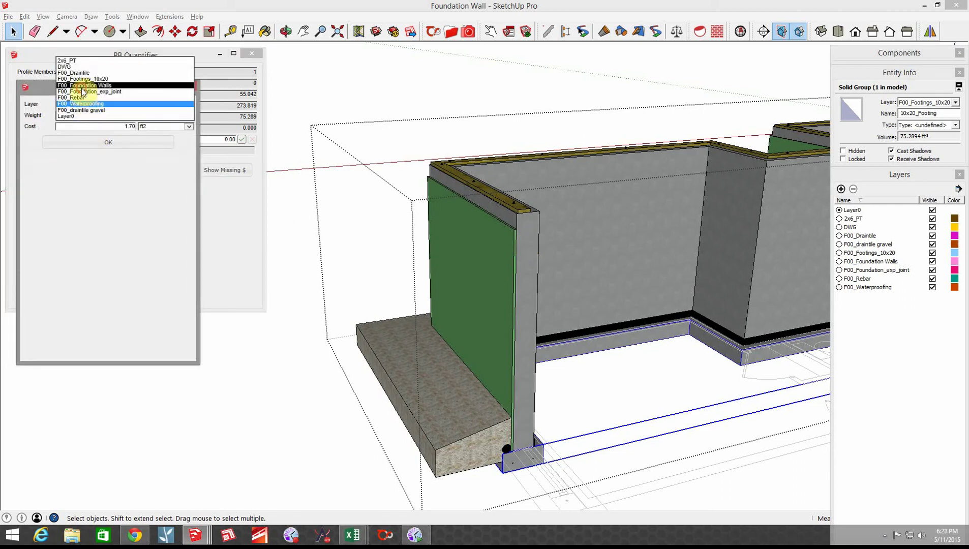
click(81, 85)
drag(101, 125, 136, 129)
text(56)
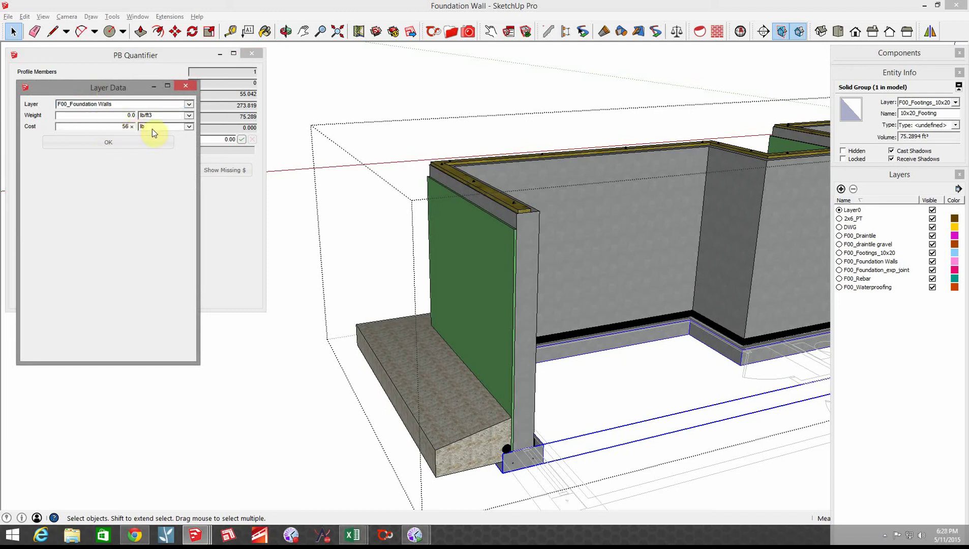
click(152, 129)
click(143, 152)
click(116, 143)
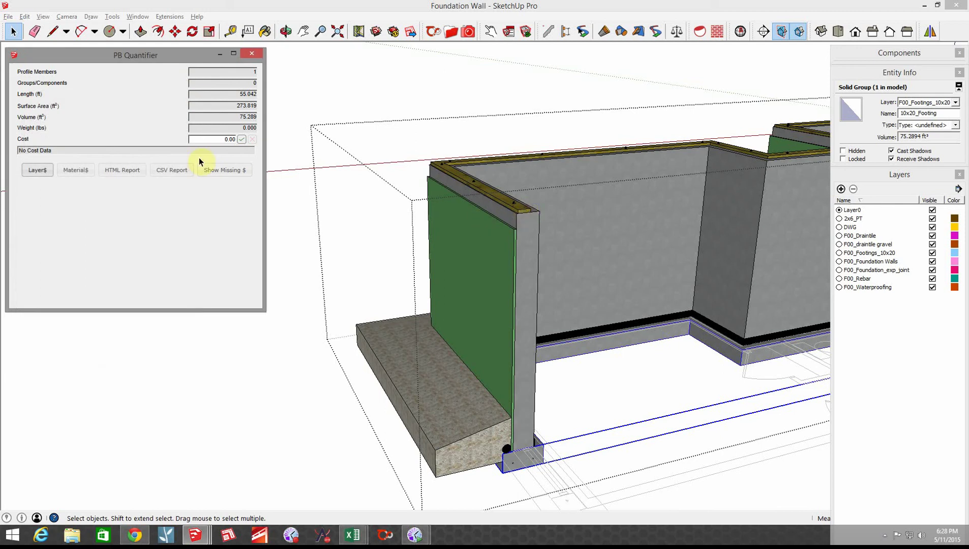
click(519, 210)
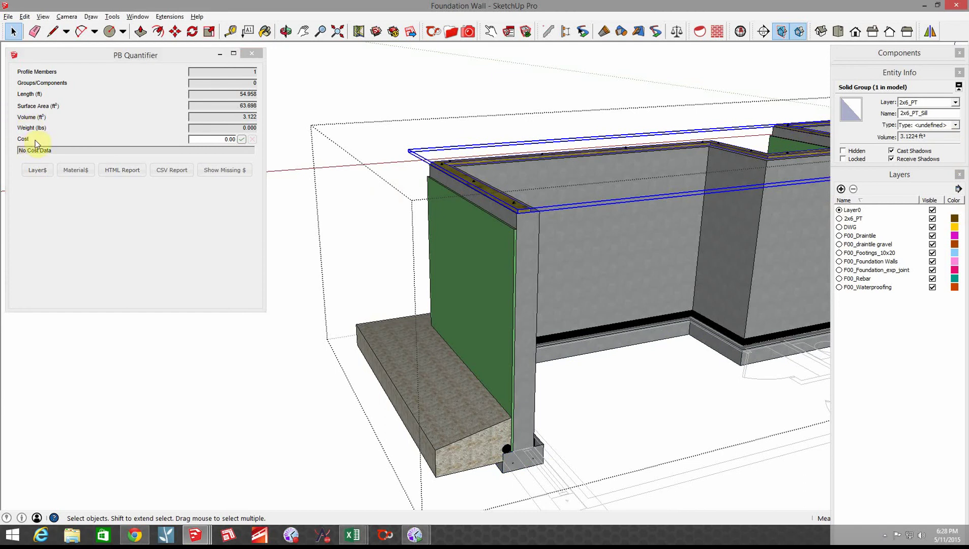
Price the 2x6_PT layer at 0.63 per ft, then select an anchor bolt.
click(32, 169)
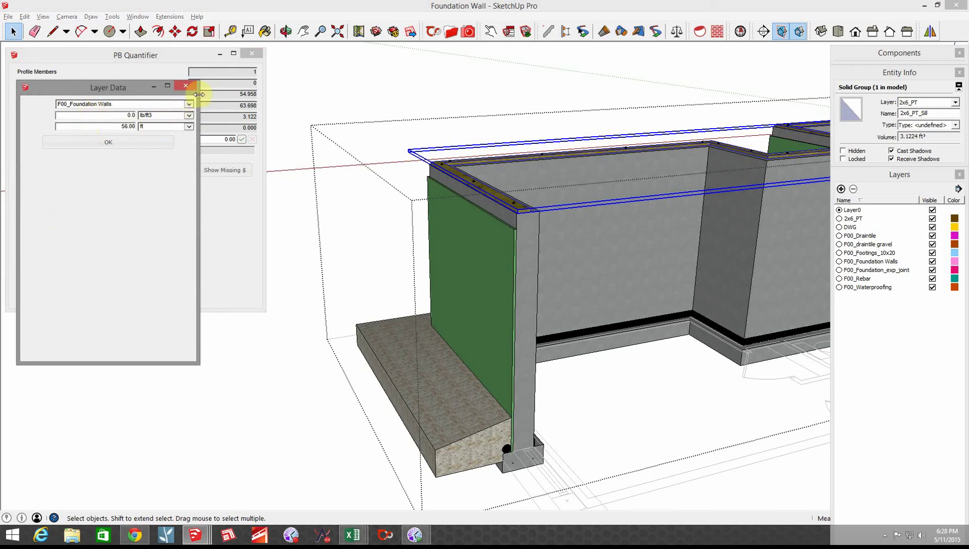
click(141, 102)
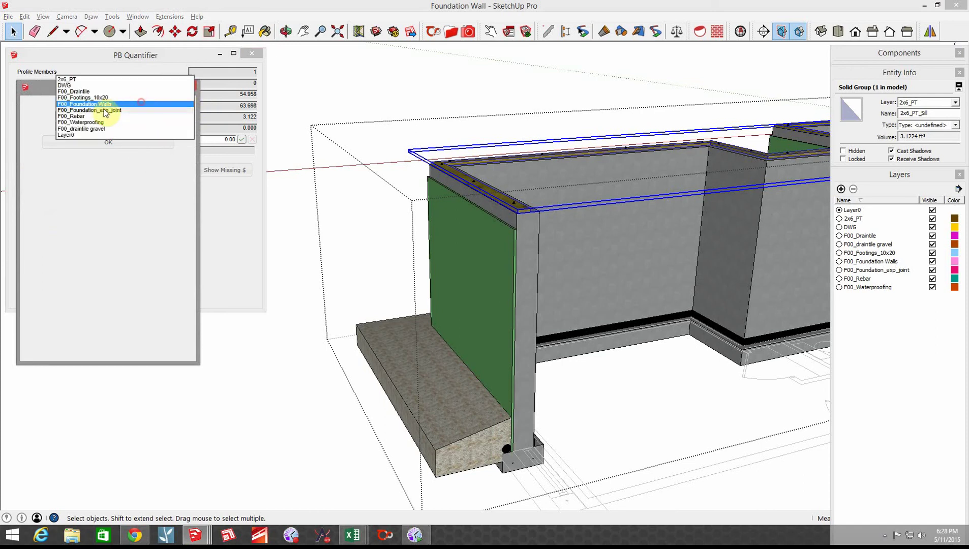
click(84, 80)
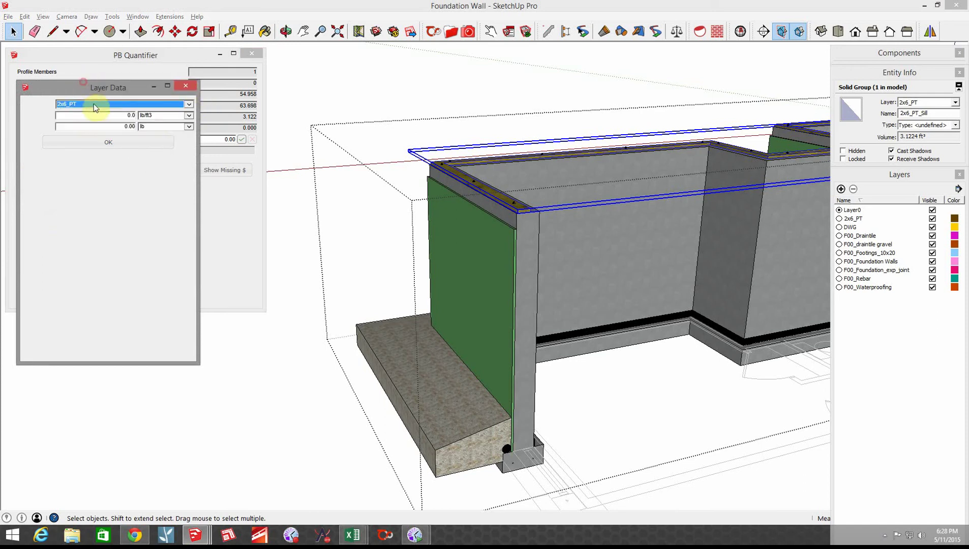
drag(107, 126, 137, 126)
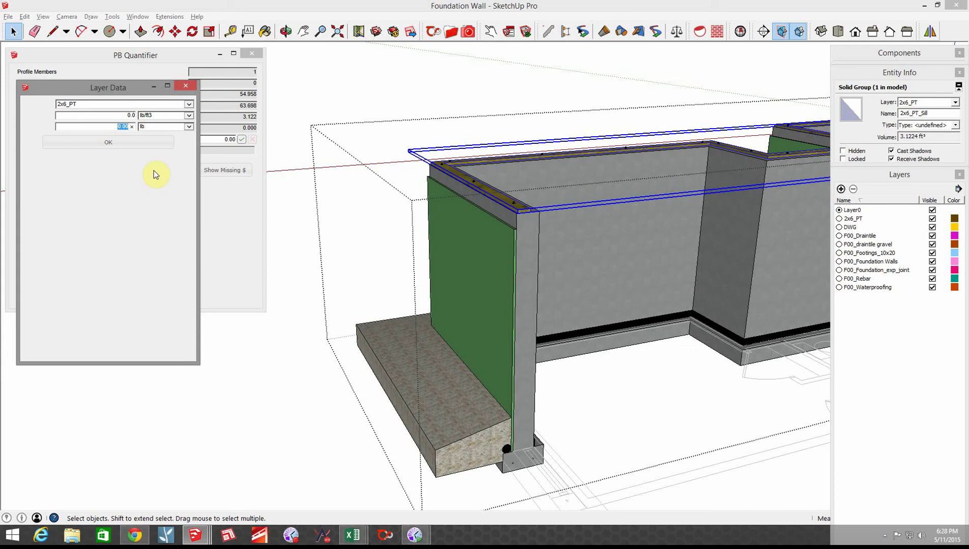
text(.63)
click(188, 126)
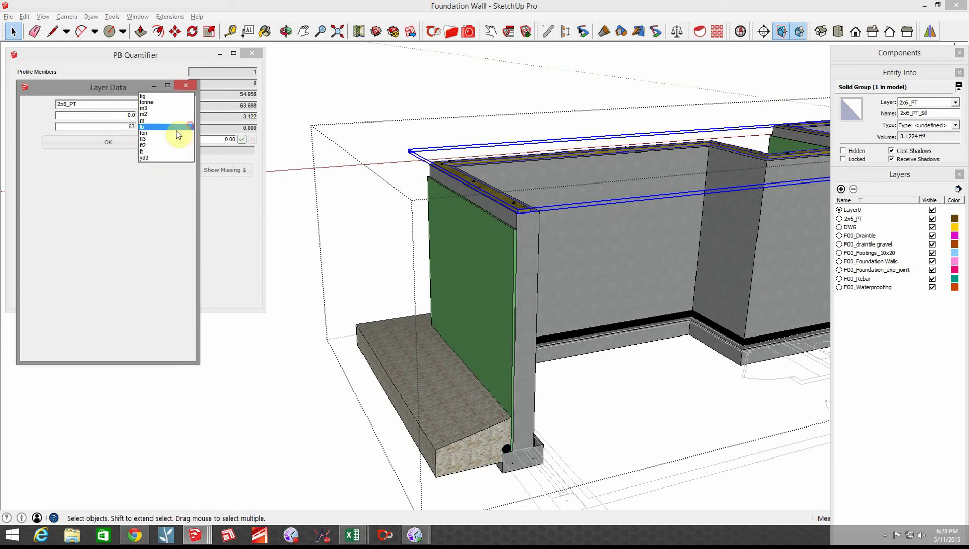
click(148, 151)
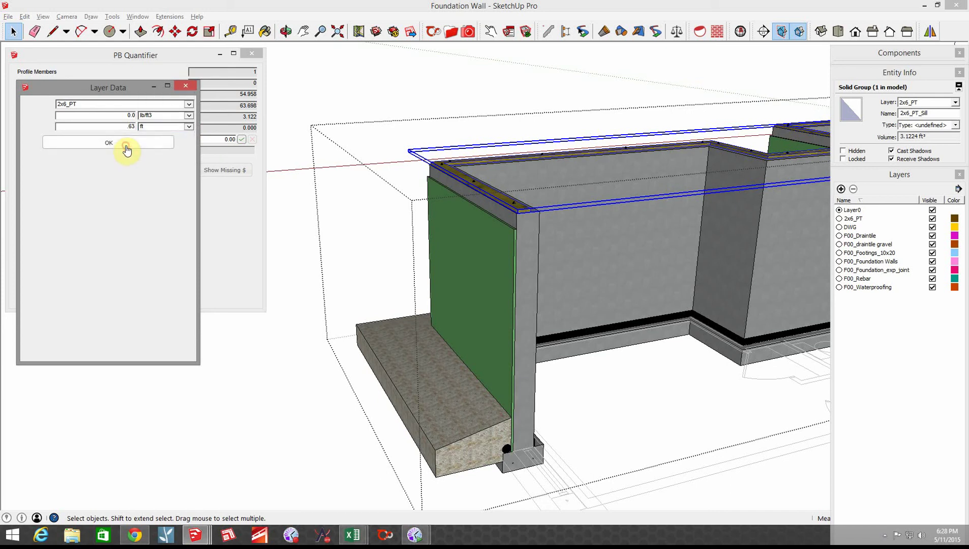
click(129, 145)
click(516, 208)
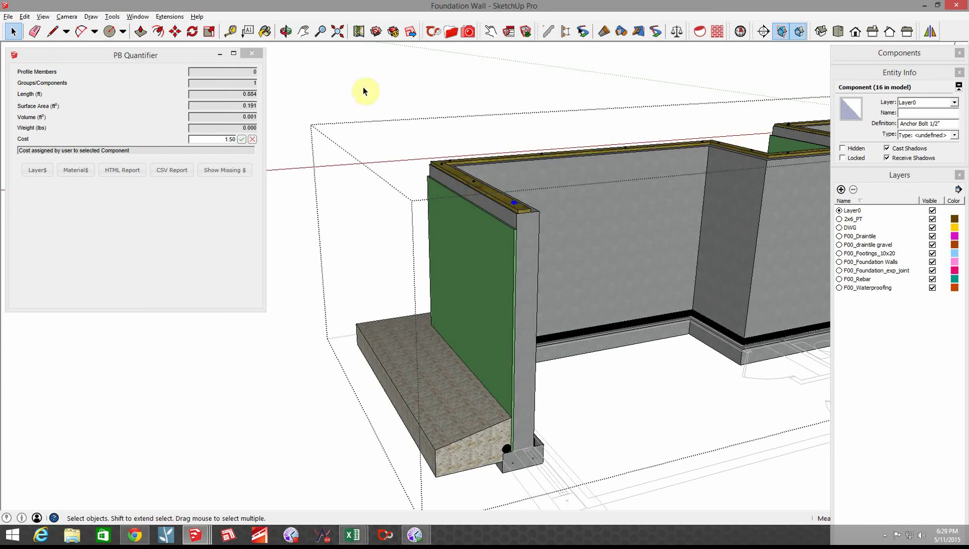
Clear the anchor bolt selection and orbit out to view the walls over the floor plan.
middle_drag(368, 91, 474, 112)
click(472, 109)
scroll(476, 153, down, 5)
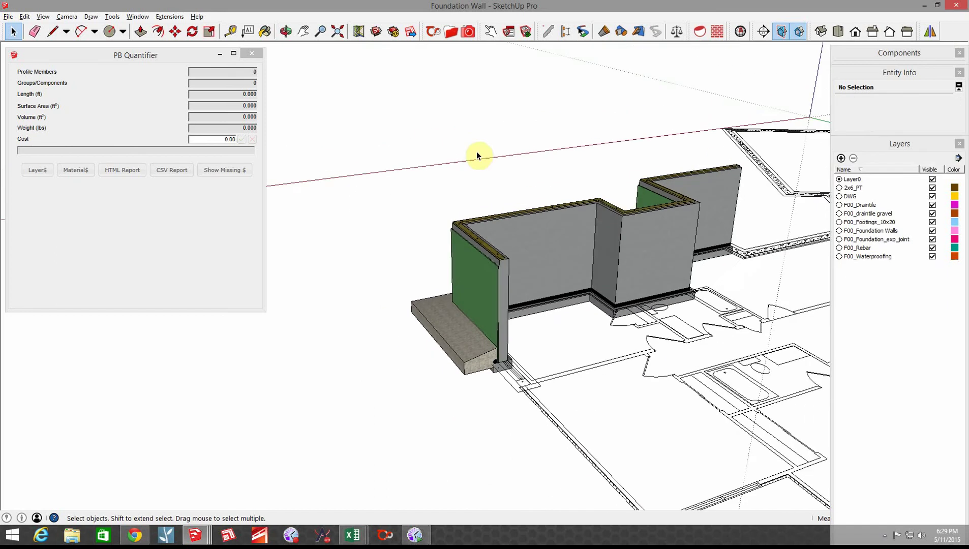
middle_drag(476, 154, 440, 262)
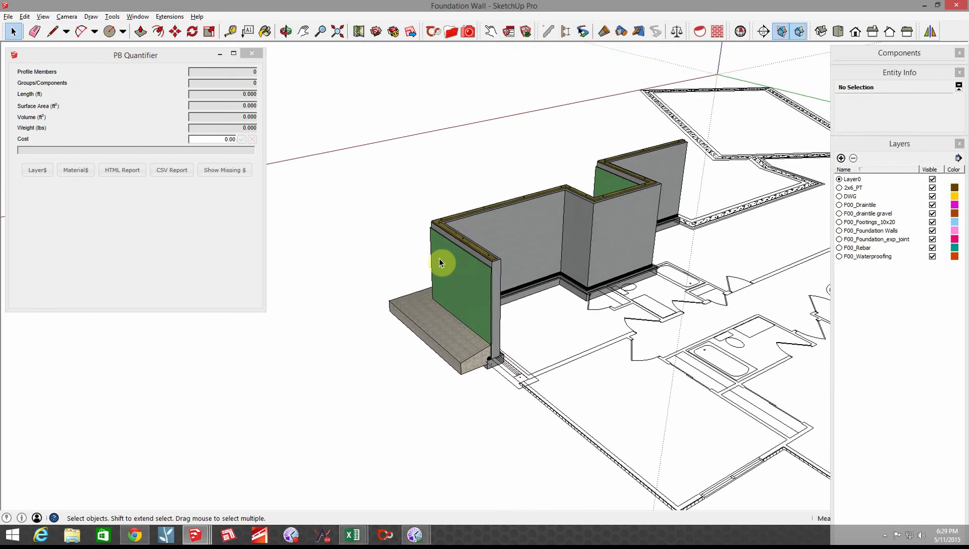
Delete the existing foundation wall group and view the floor-plan footings.
click(489, 278)
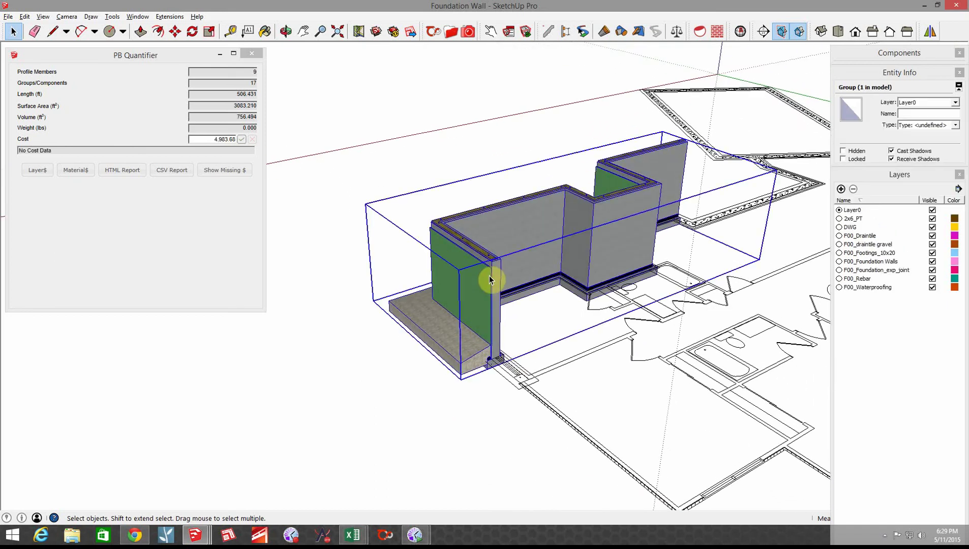
key(Delete)
scroll(489, 276, up, 3)
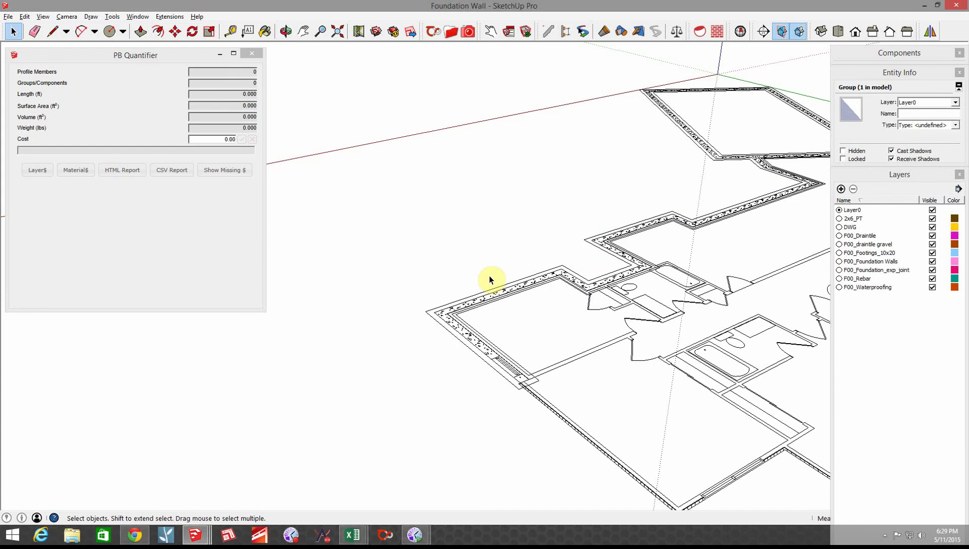
middle_drag(489, 276, 432, 153)
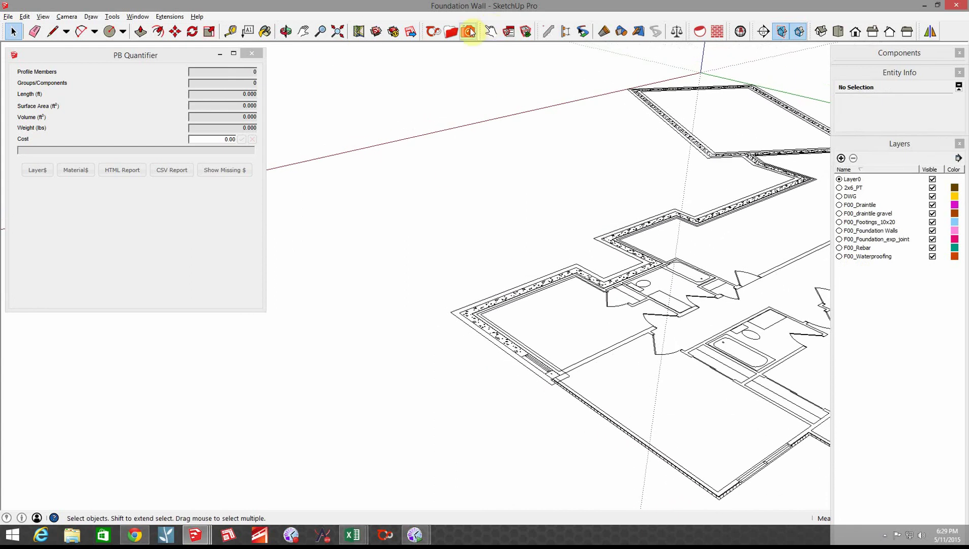
In PB Assembler, switch to the Foundations library and load the 10inx9ft_Foundation assembly.
click(565, 31)
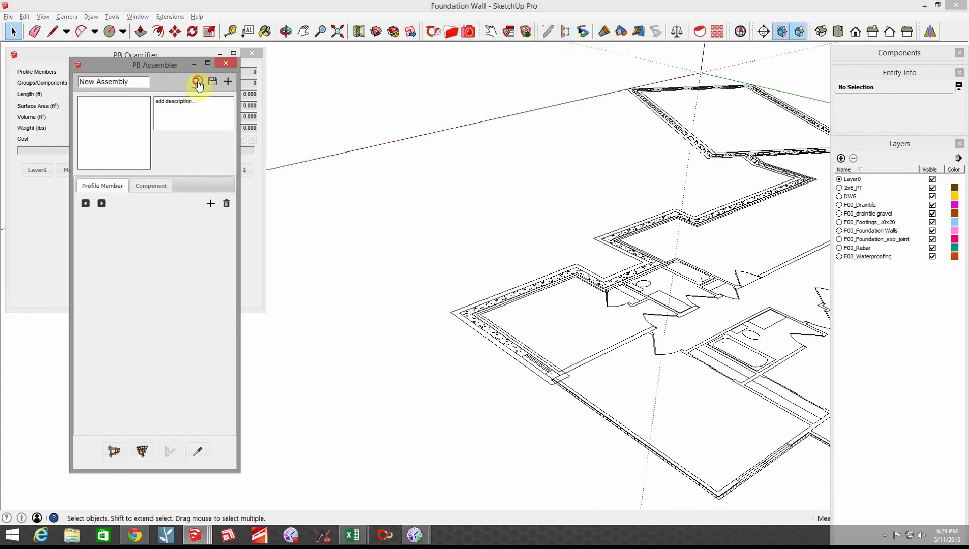
click(197, 82)
click(615, 130)
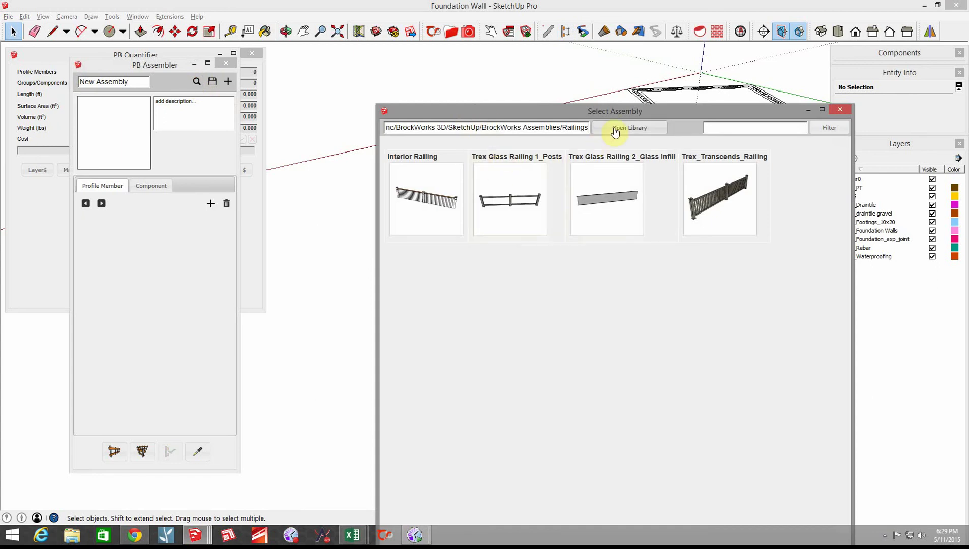
double_click(480, 217)
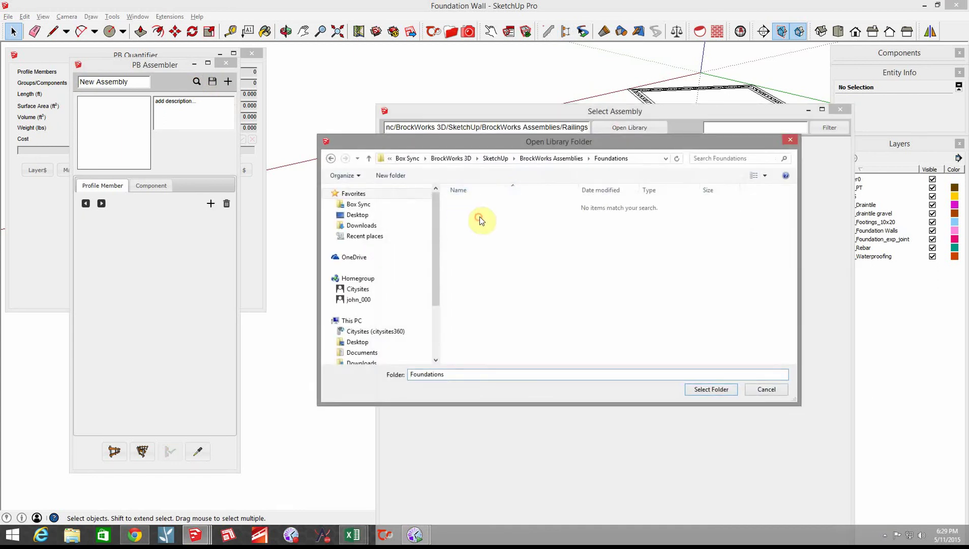
click(727, 391)
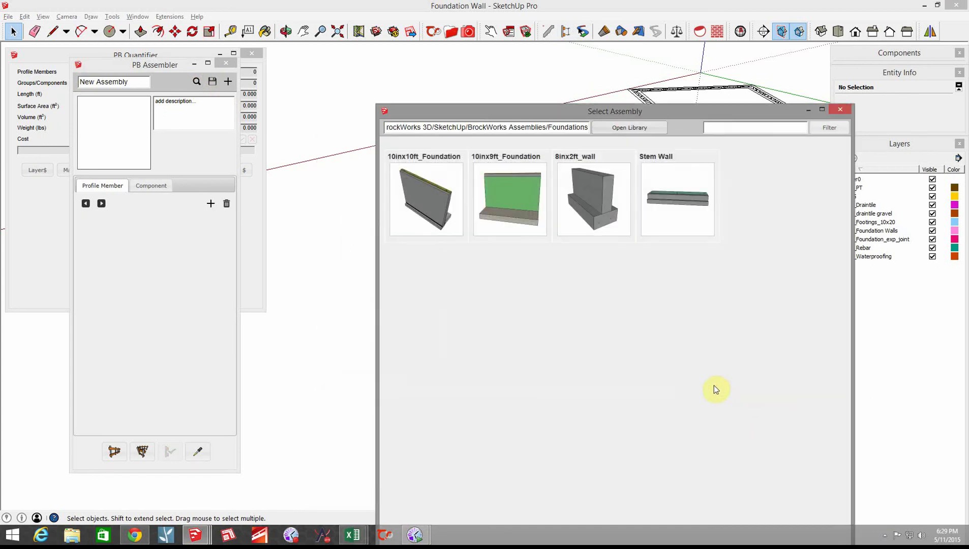
click(500, 211)
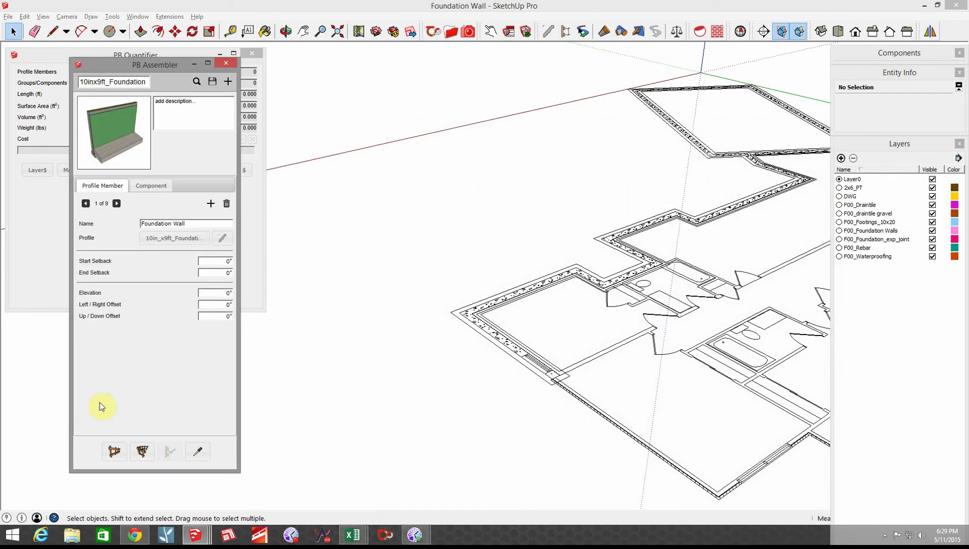
Start drawing the 10inx9ft_Foundation assembly from the footing corner of the floor plan.
click(113, 451)
scroll(486, 447, up, 8)
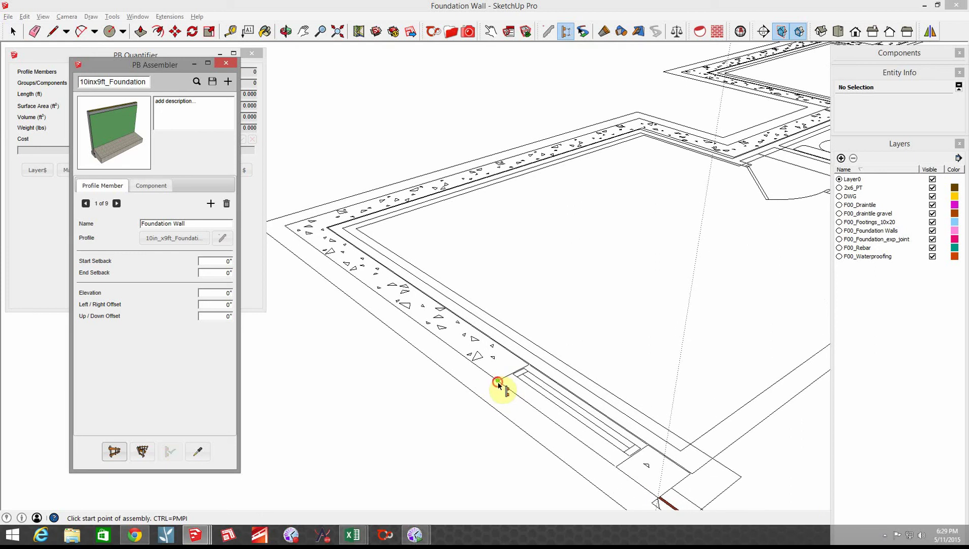
click(496, 381)
scroll(432, 376, up, 5)
scroll(402, 356, up, 4)
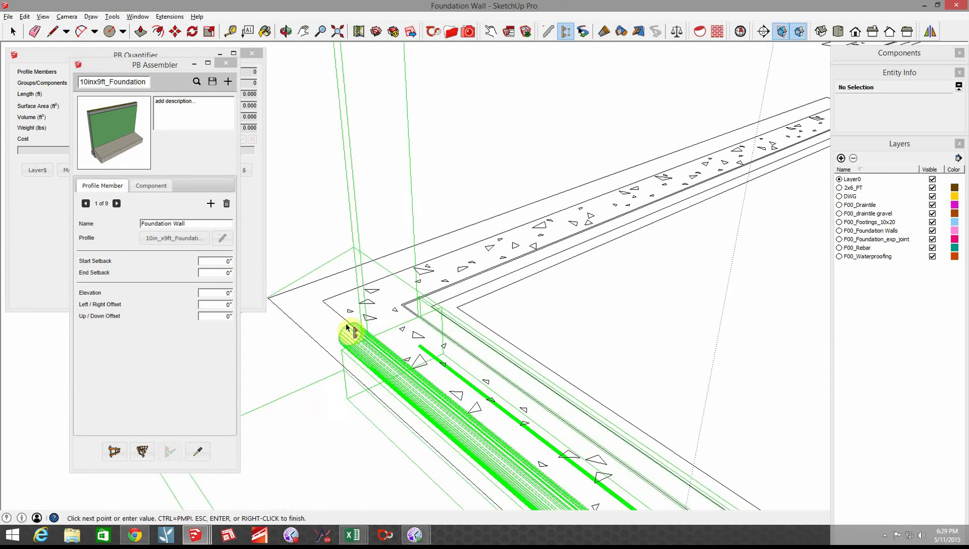
scroll(328, 303, up, 2)
scroll(348, 307, down, 6)
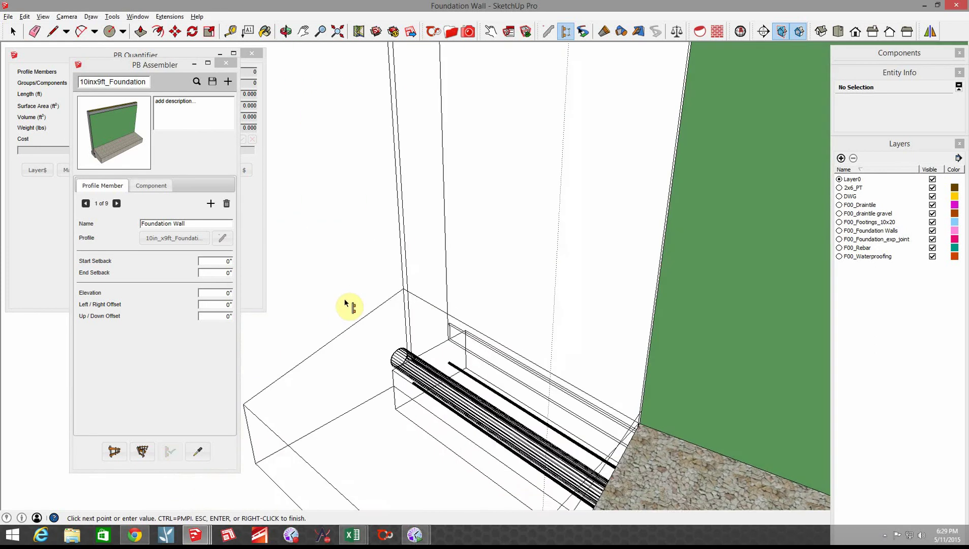
Trace the rest of the footing outline and finish the foundation wall run.
middle_drag(739, 381, 696, 255)
scroll(549, 364, up, 4)
scroll(549, 363, down, 4)
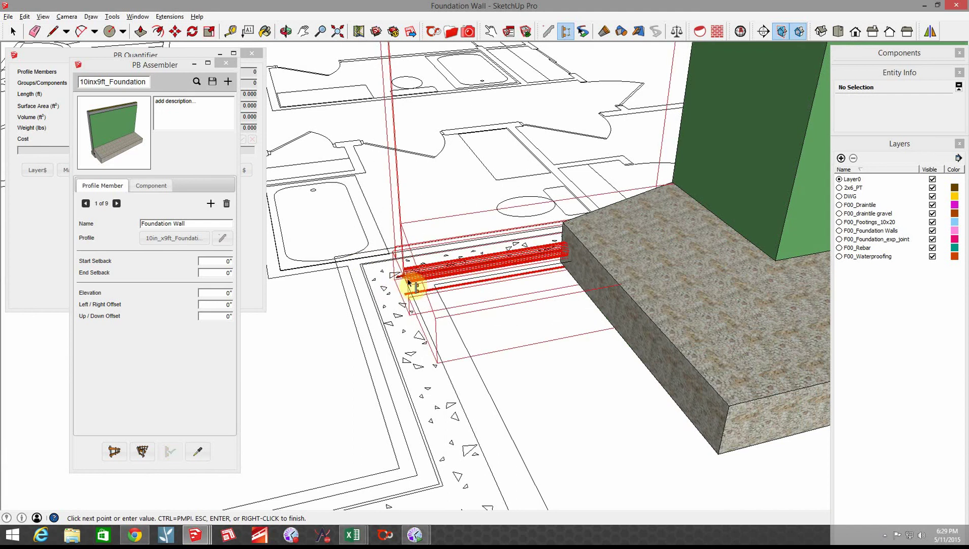
middle_drag(407, 281, 486, 404)
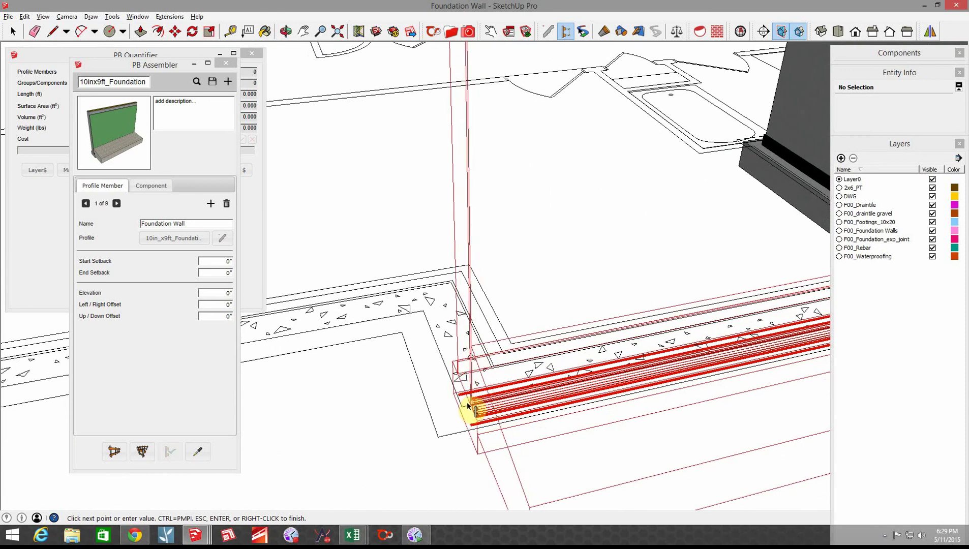
key(Return)
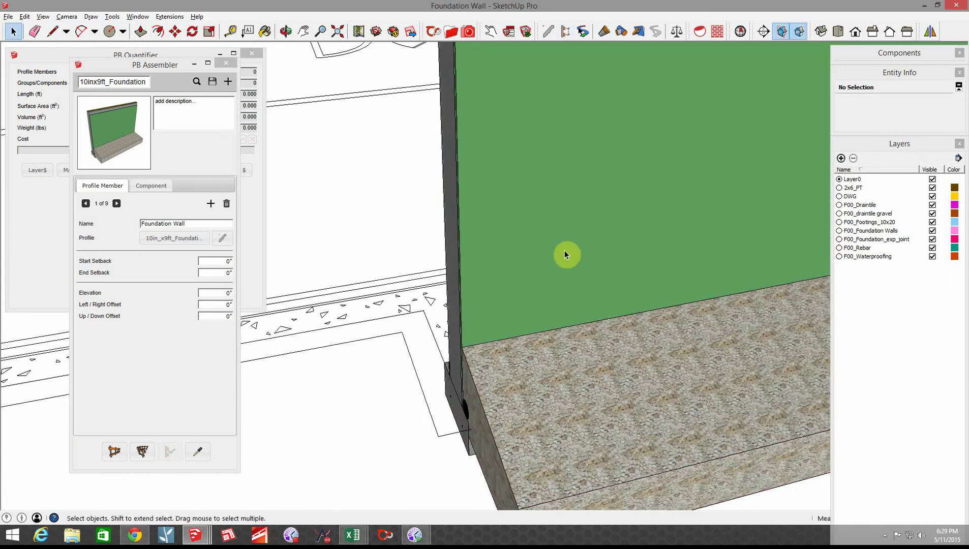
scroll(563, 252, down, 5)
scroll(556, 254, down, 3)
middle_drag(556, 254, 528, 288)
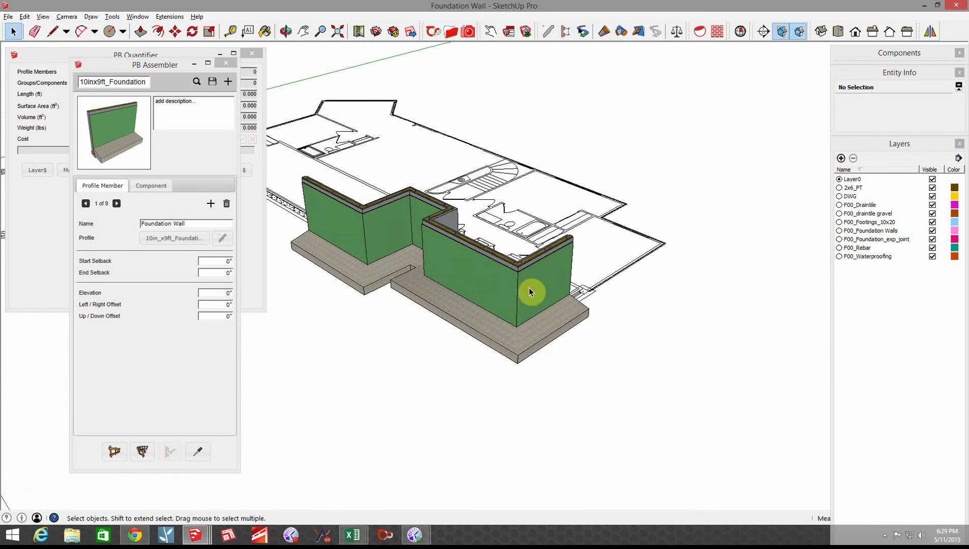
Close PB Assembler with the new foundation group selected, then look over the walls.
click(393, 233)
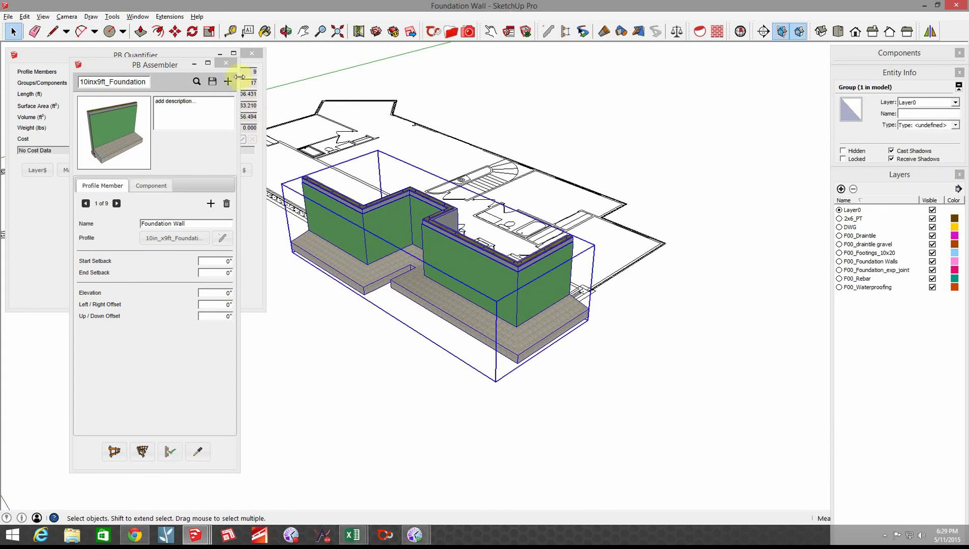
click(225, 63)
scroll(627, 296, up, 5)
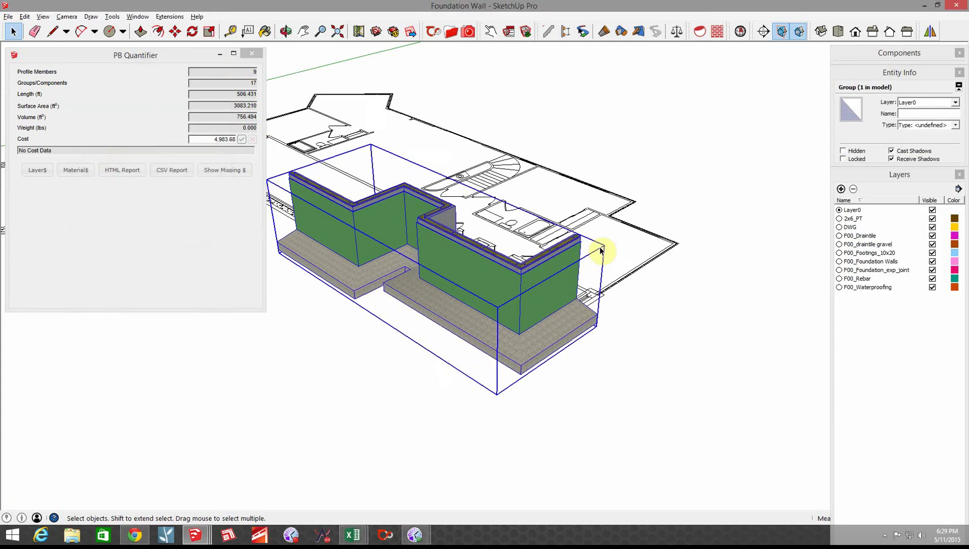
middle_drag(627, 296, 293, 180)
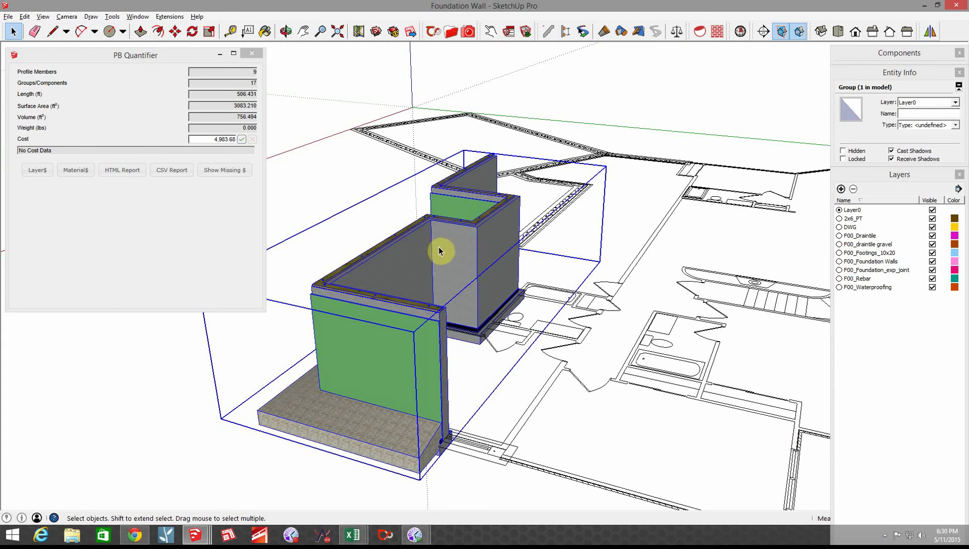
middle_drag(439, 247, 430, 267)
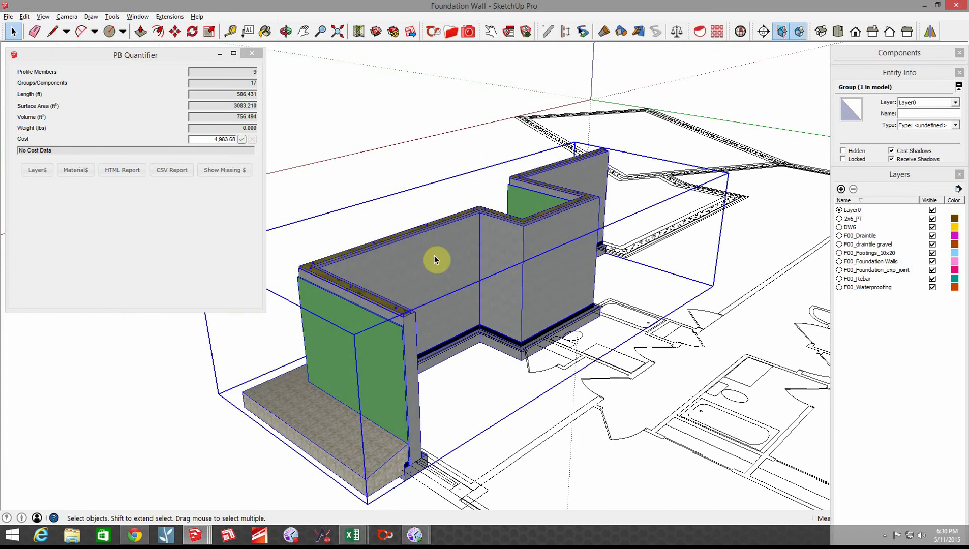
Reselect the foundation group: PB Quantifier shows 506.431 ft, 756.494 ft³, cost 4,983.68.
click(407, 122)
scroll(415, 139, up, 3)
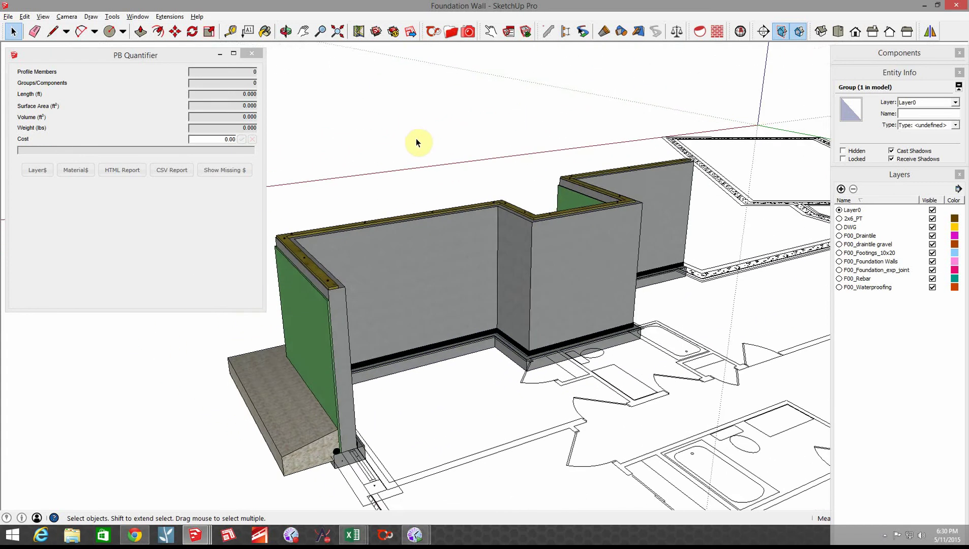
scroll(472, 199, up, 5)
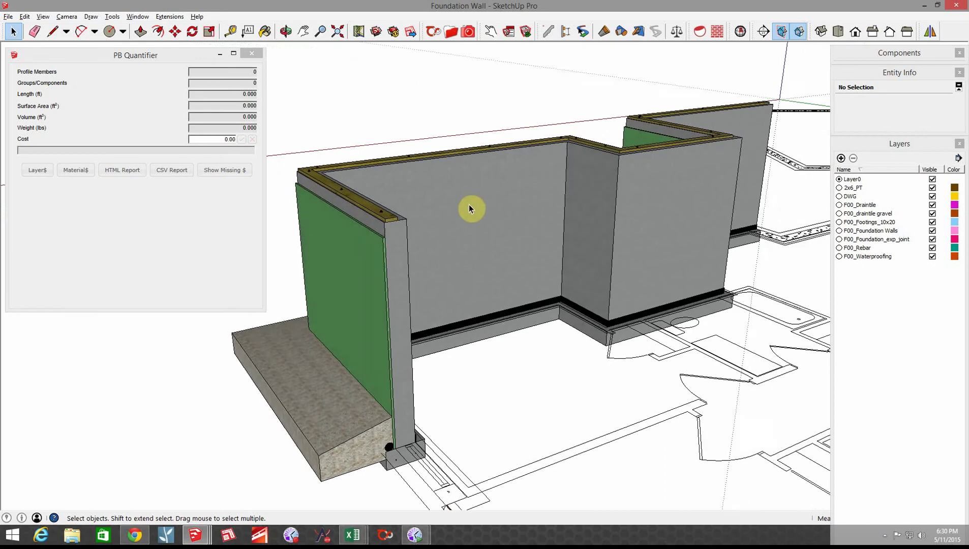
middle_drag(469, 204, 468, 203)
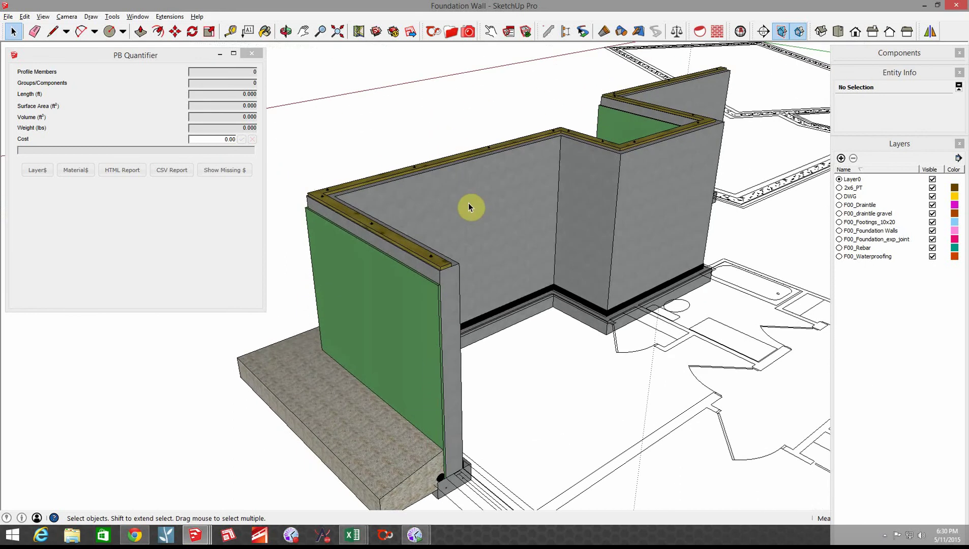
click(423, 257)
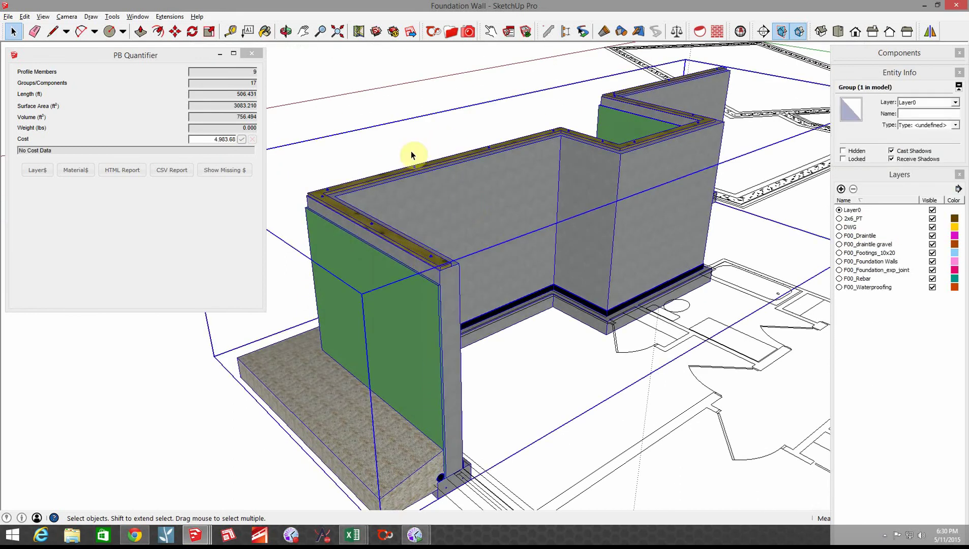